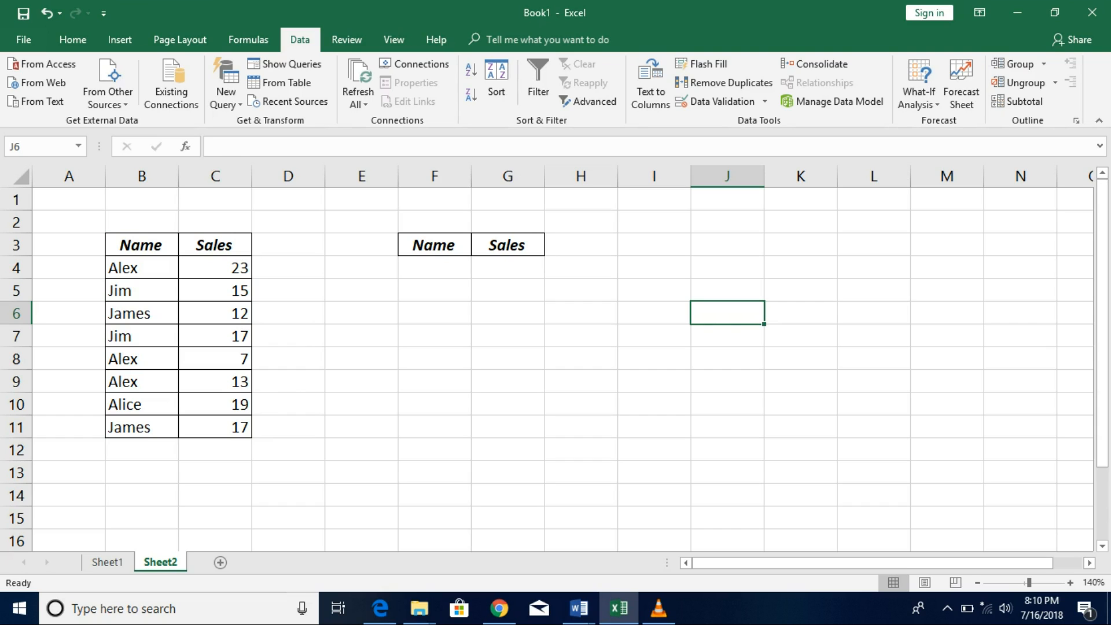
Examine the repeated names and their sales figures in the source table B3:C11.
left_click(142, 245)
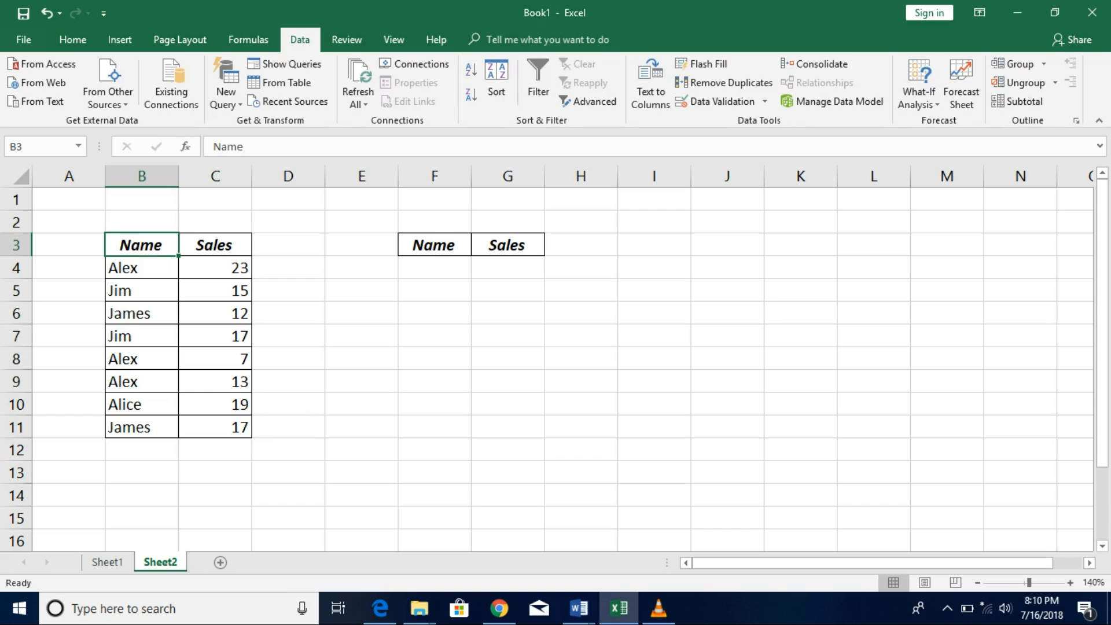
left_click_drag(142, 245, 216, 427)
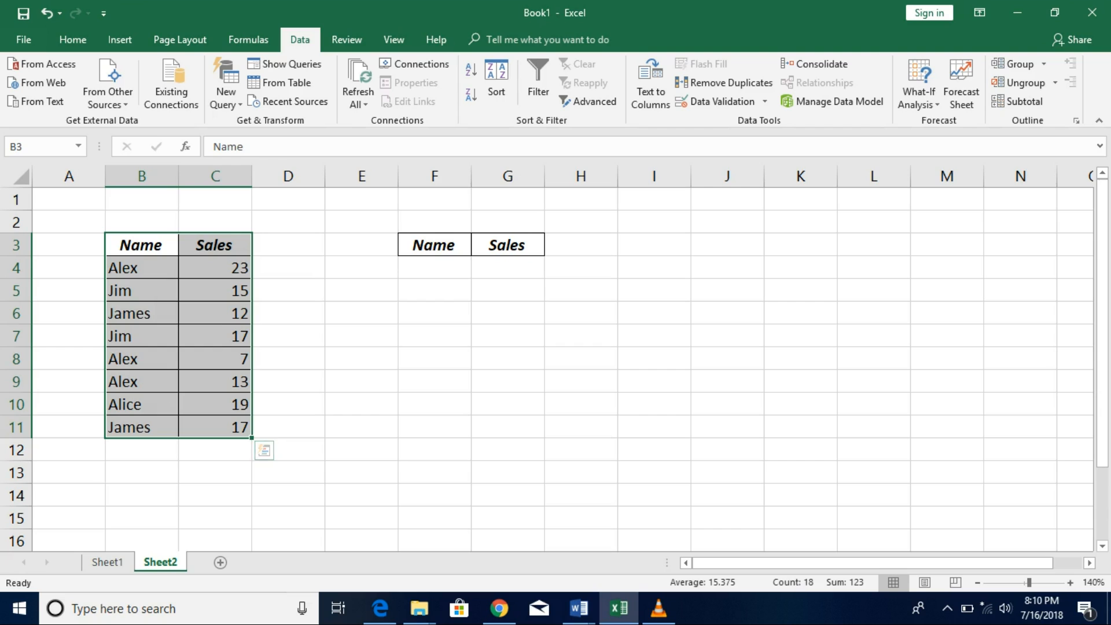
left_click(141, 268)
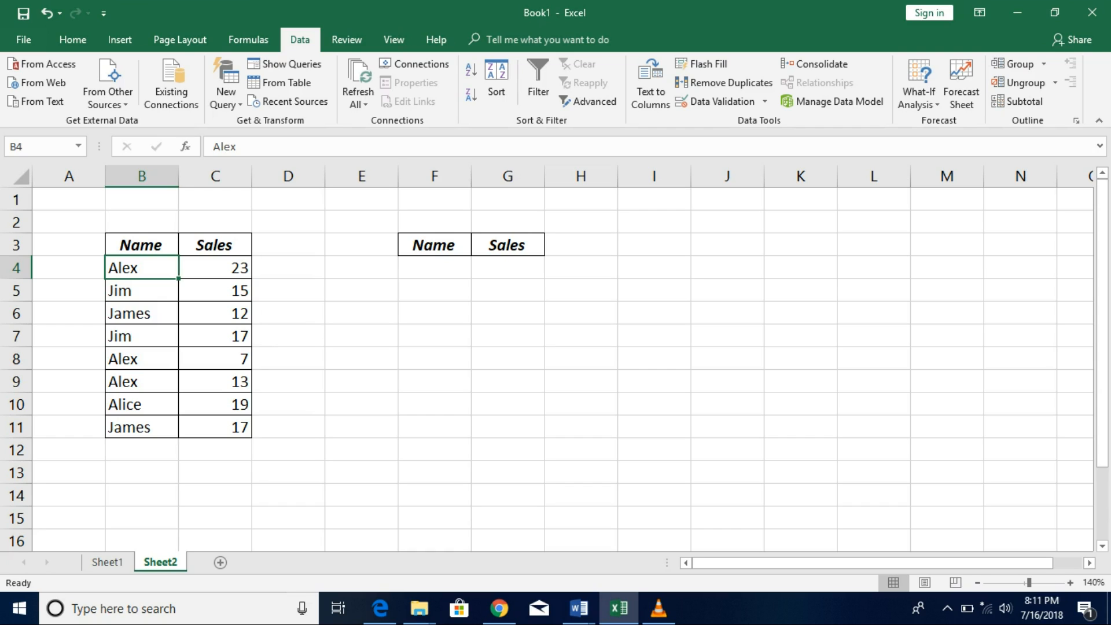
left_click(216, 336)
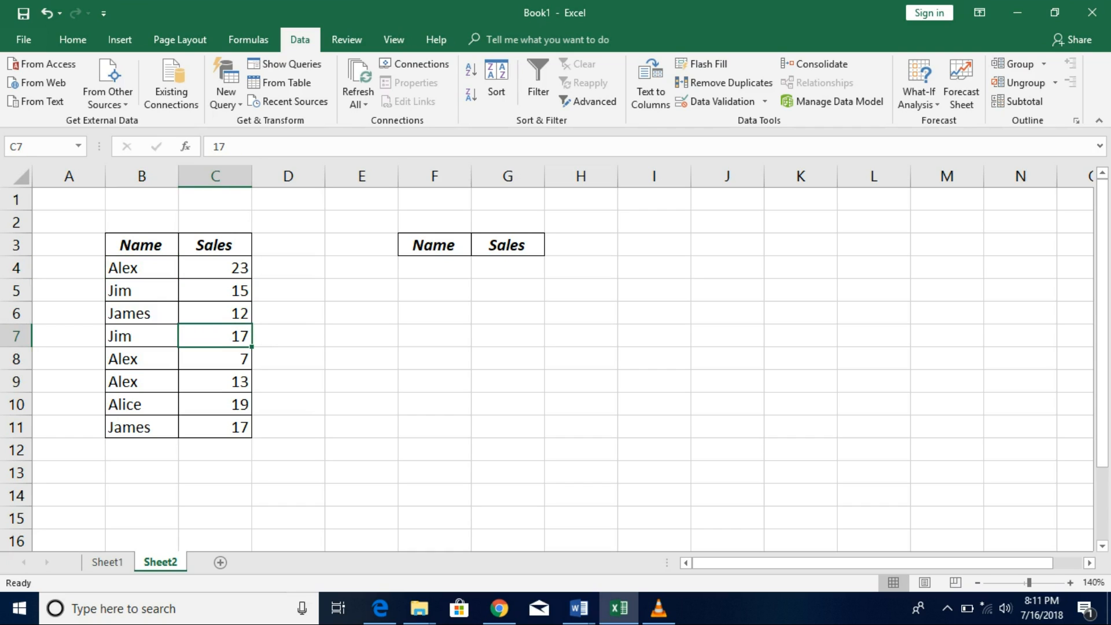
left_click(215, 359)
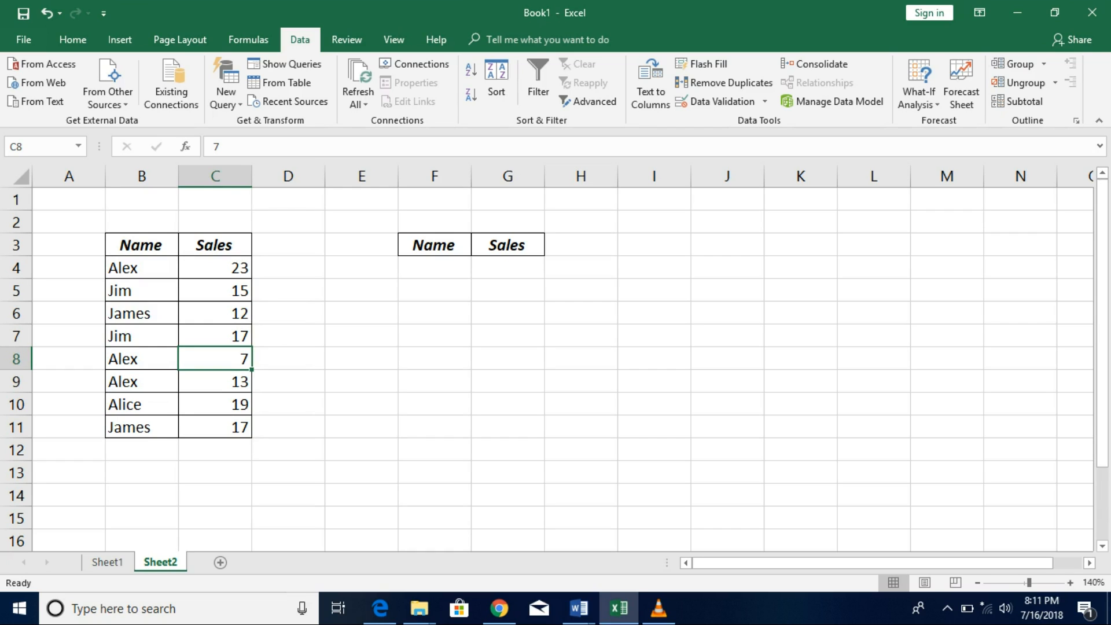
key("Down")
key("Down")
key("Down")
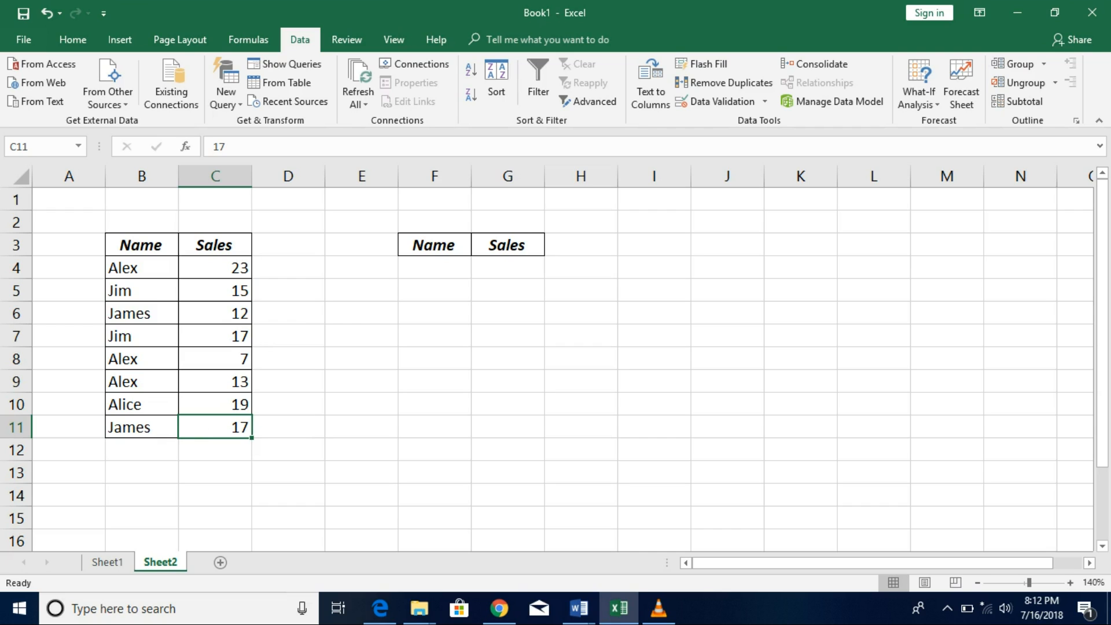
Start a data consolidation with cell F4 as the destination and Sum as the function.
left_click(435, 268)
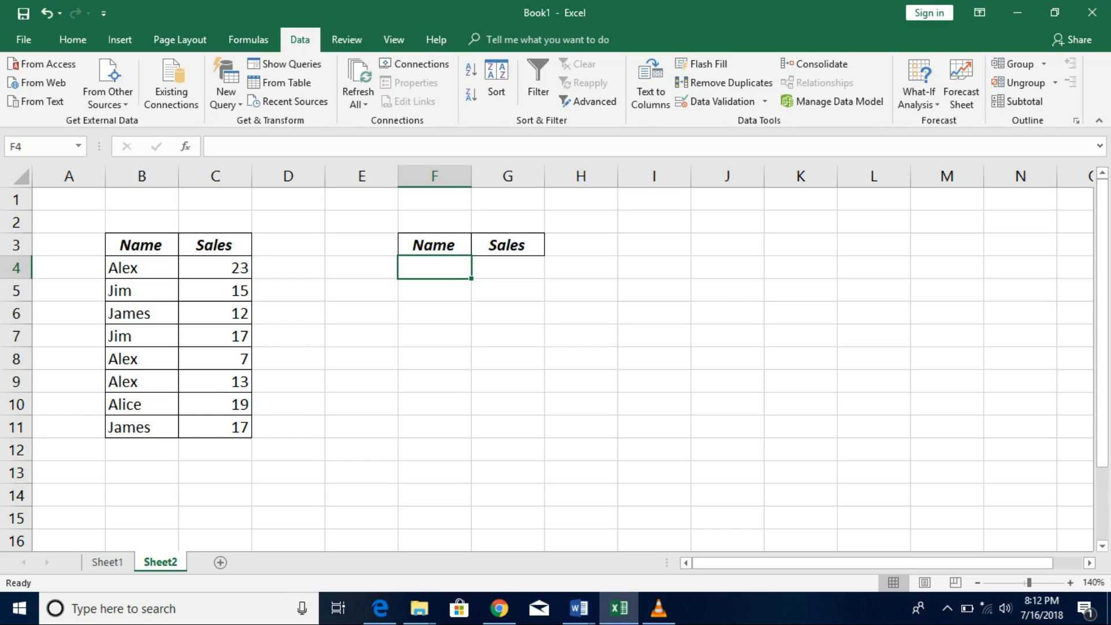
left_click(806, 66)
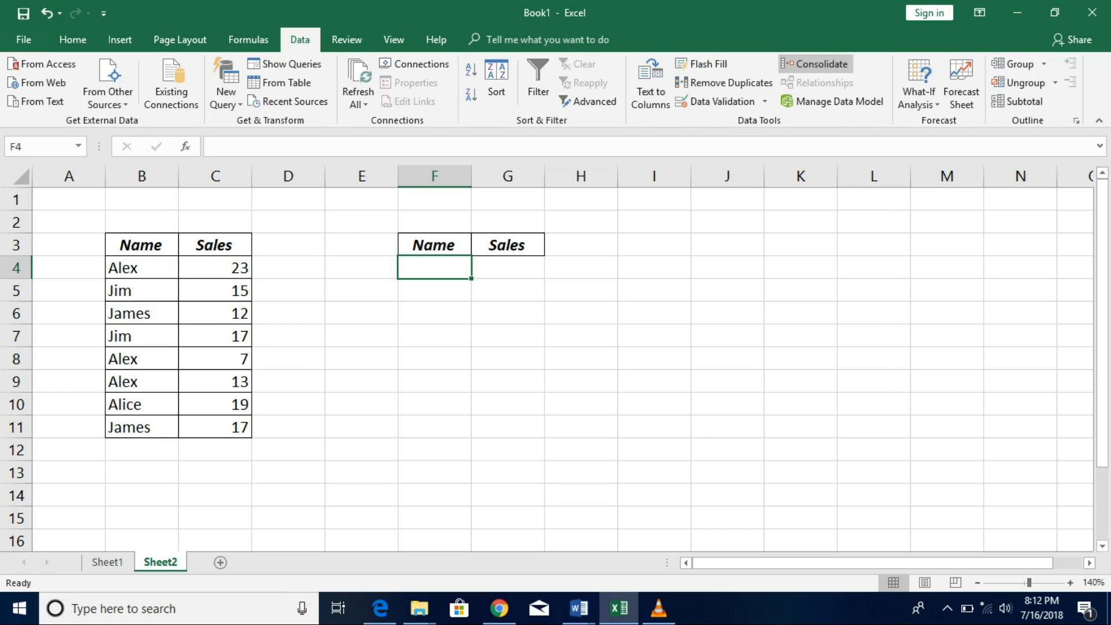
left_click(815, 65)
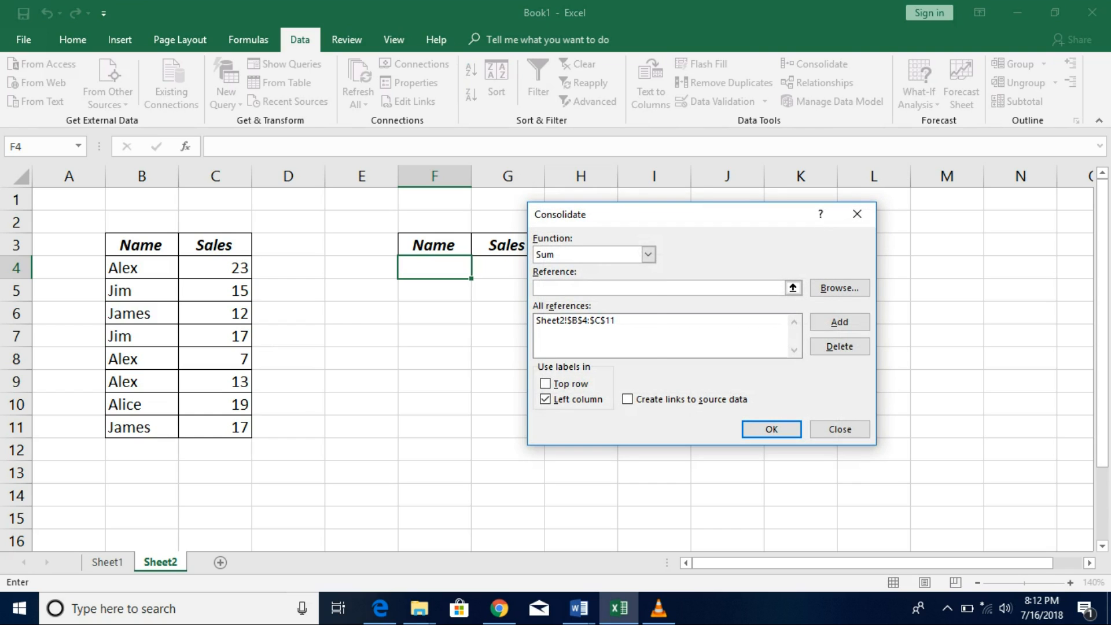
left_click(648, 254)
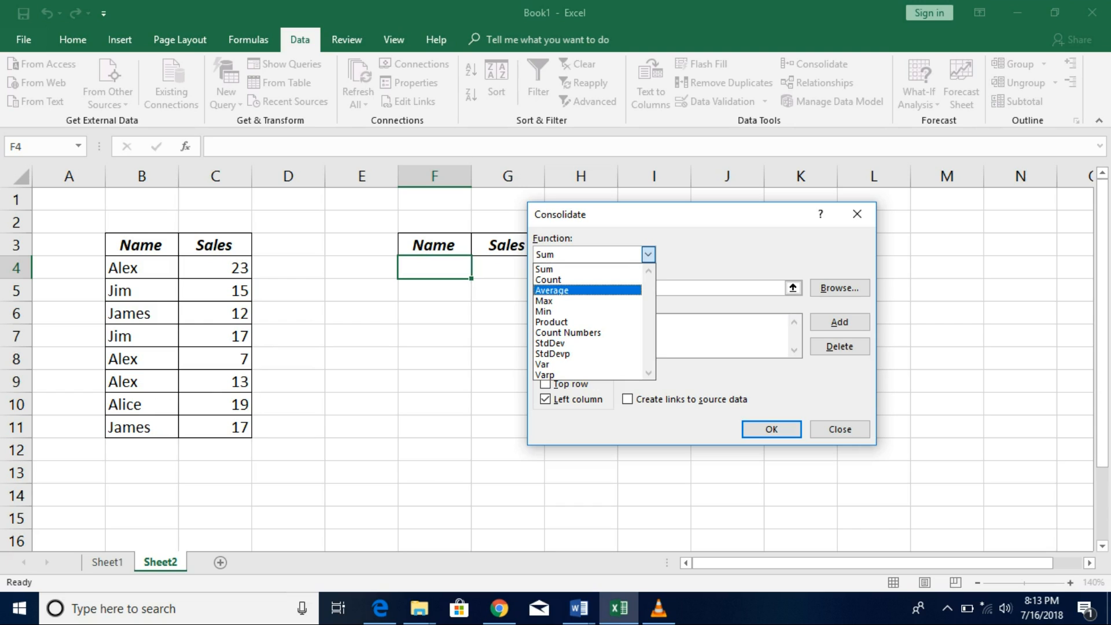
key("Up")
key("Up")
key("Return")
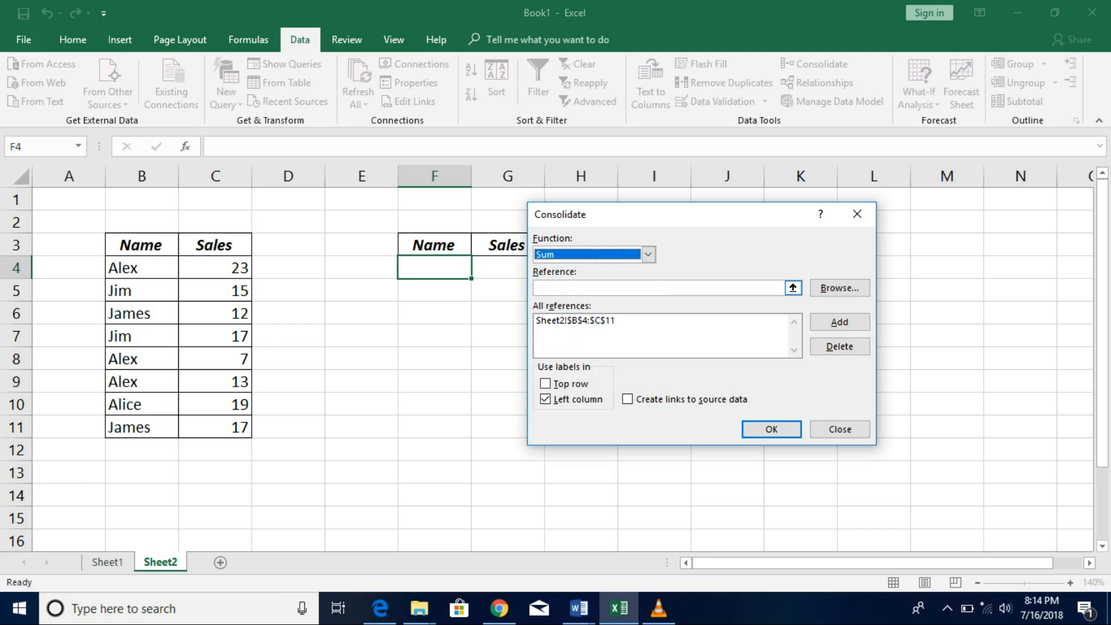
Use Sheet2!$B$4:$C$11 as the source reference with left-column labels and run the consolidation.
key("Tab")
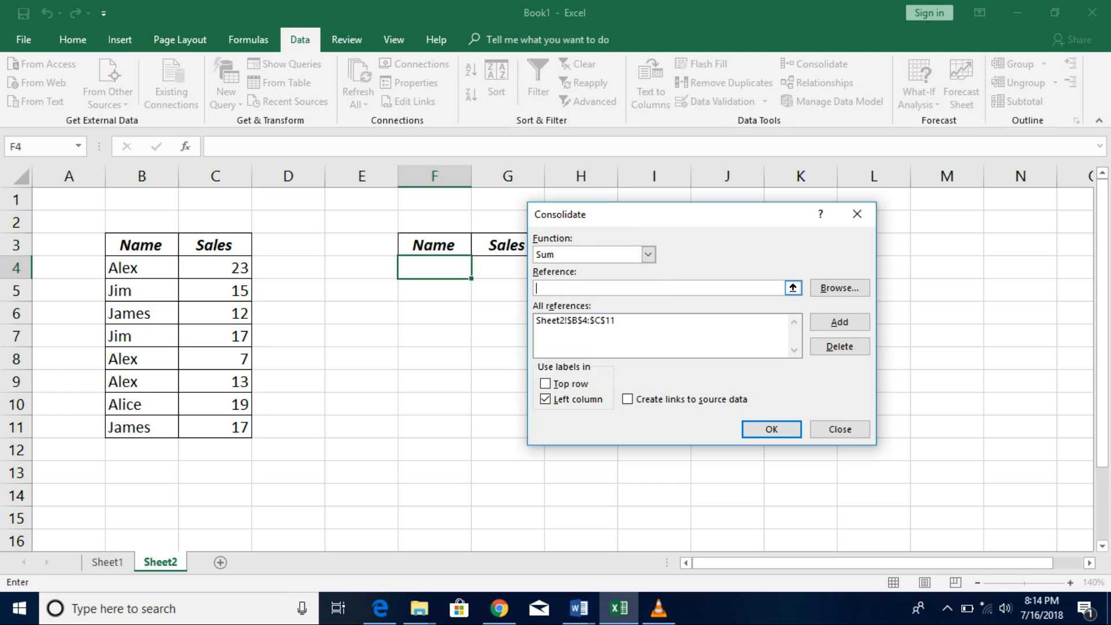
left_click_drag(141, 268, 244, 428)
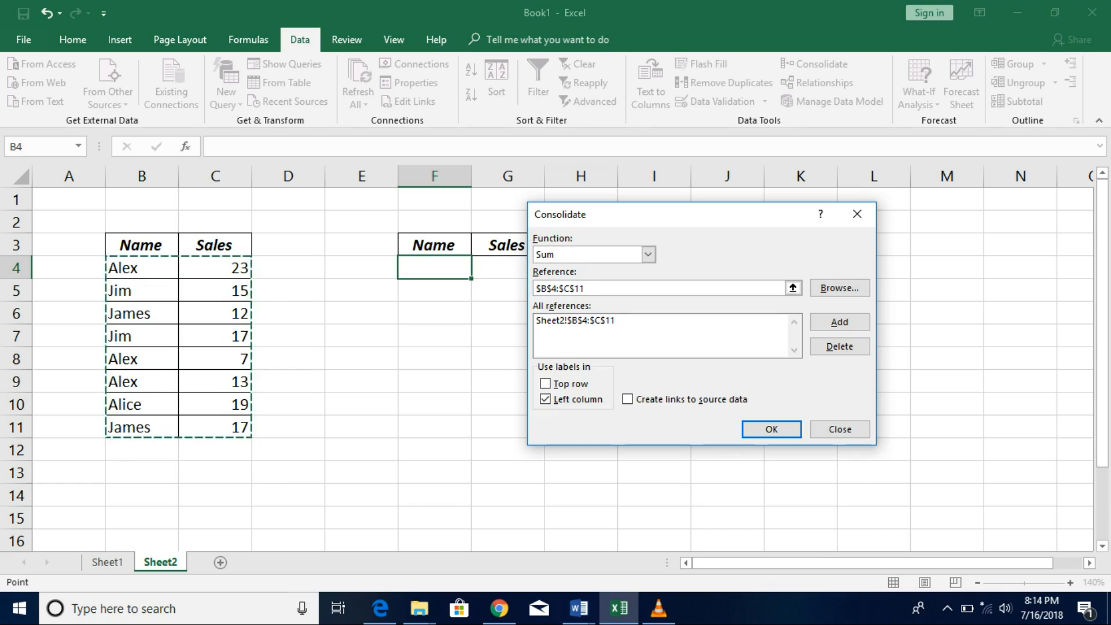
left_click(839, 322)
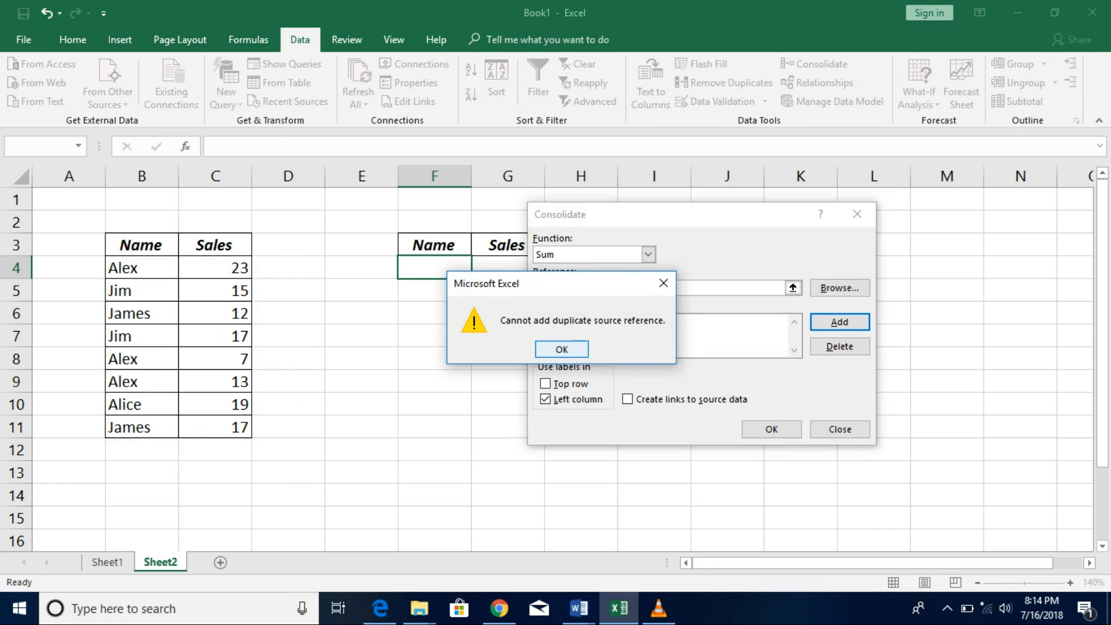
key("Return")
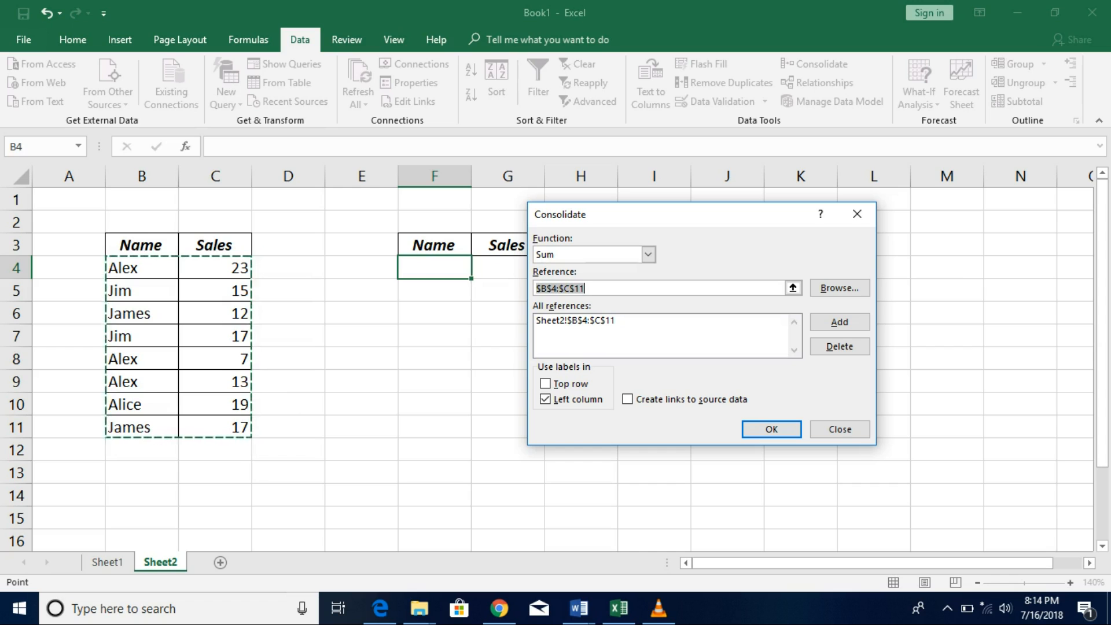
left_click(575, 321)
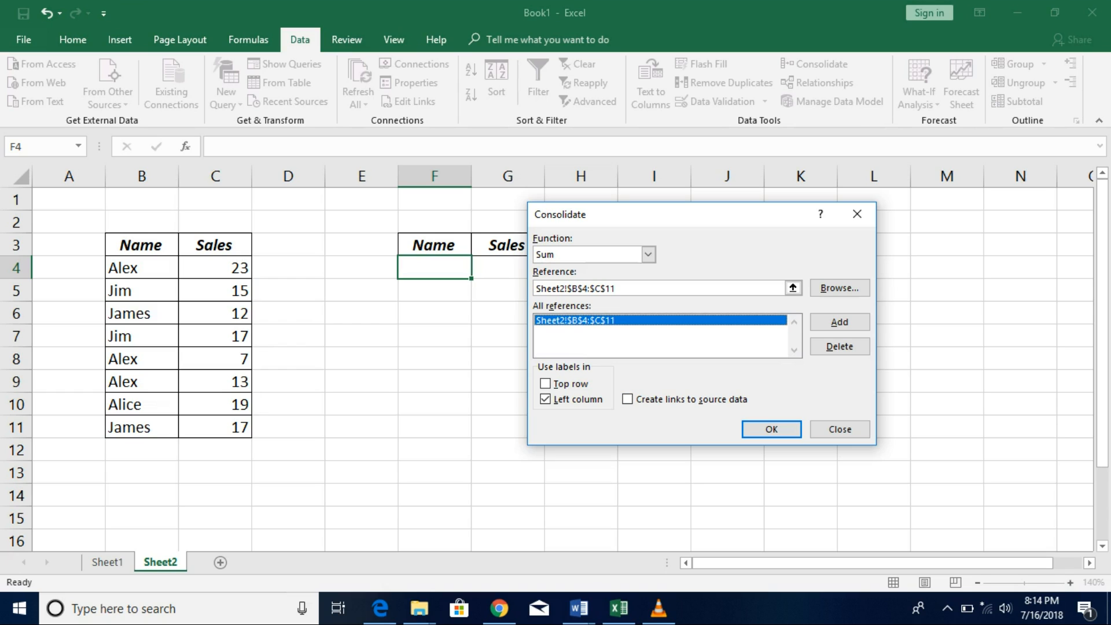
left_click(771, 429)
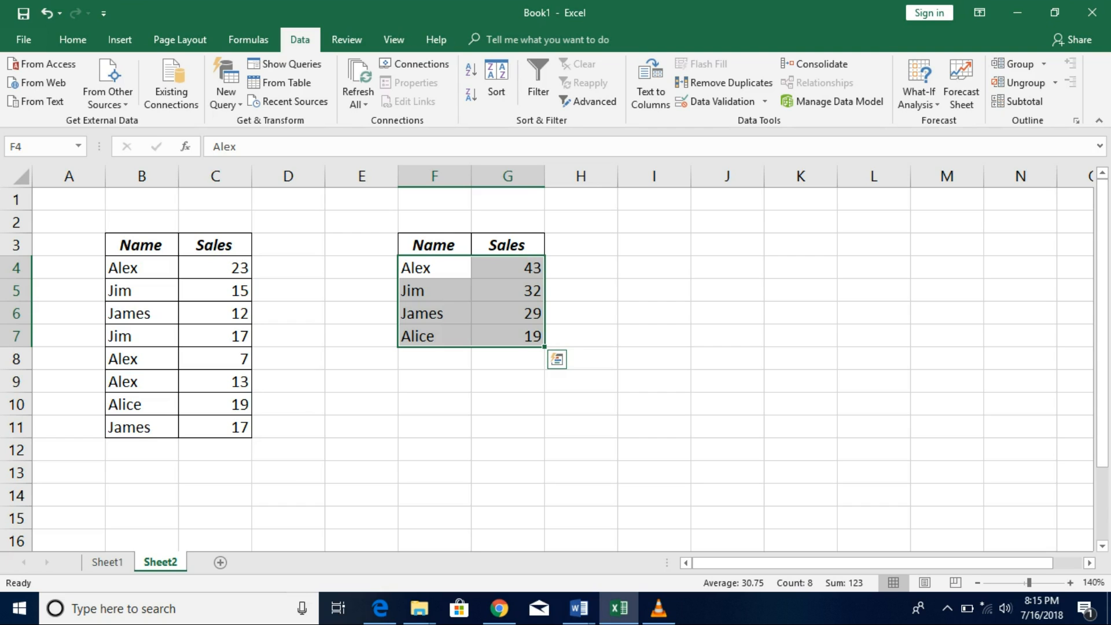
left_click_drag(141, 245, 215, 427)
key("ctrl+c")
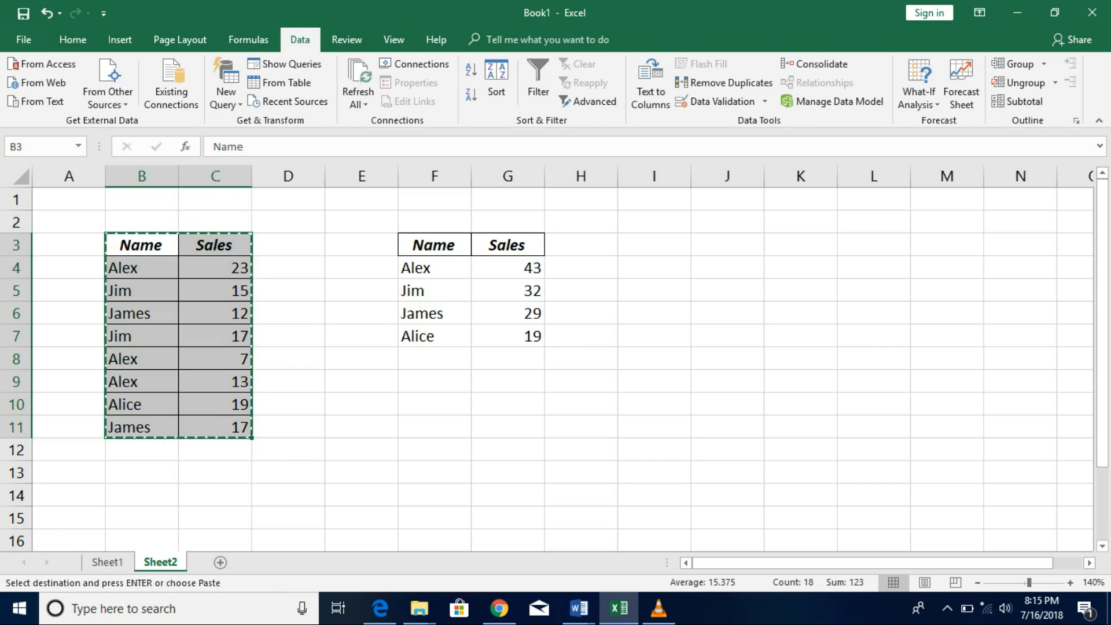
right_click(359, 176)
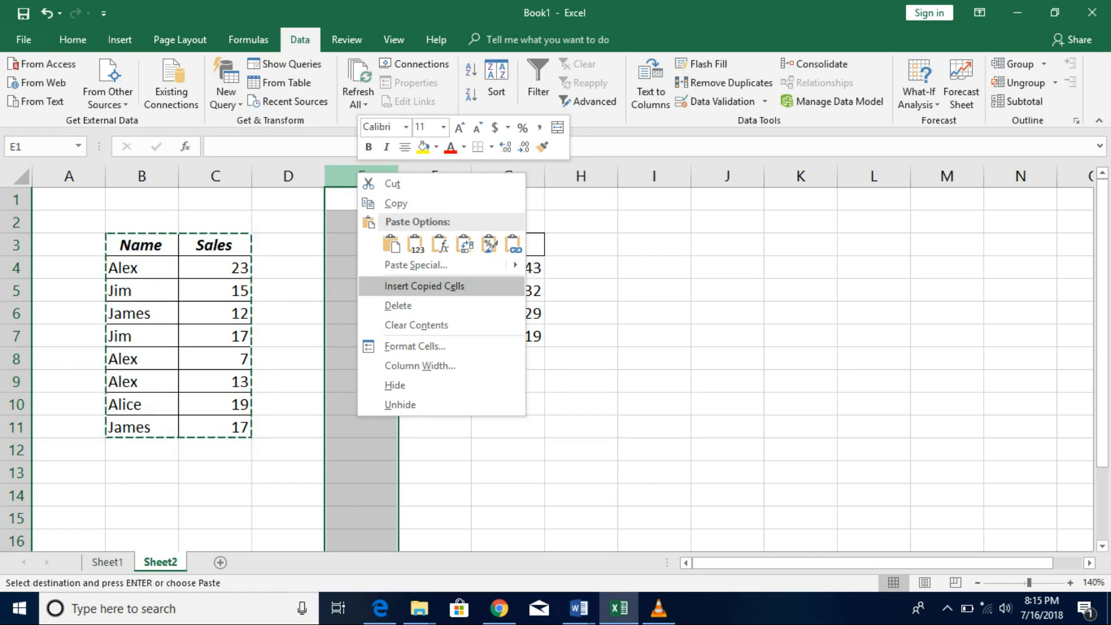
key("Escape")
left_click(289, 290)
double_click(288, 291)
Insert two blank columns at column E, between the source table and the consolidated table.
left_click(362, 175)
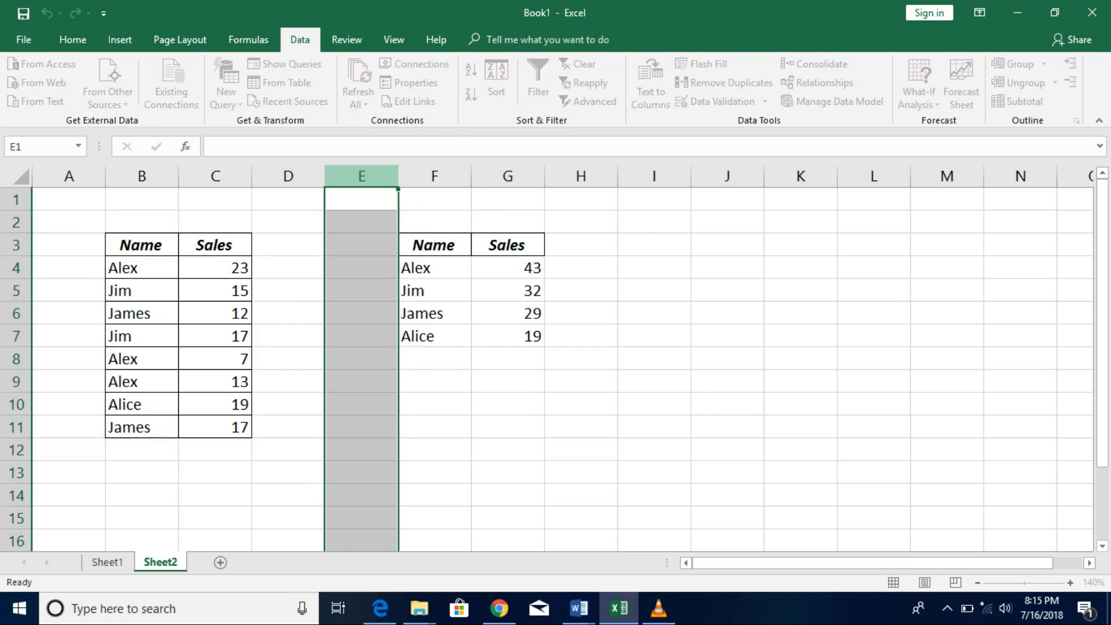
right_click(363, 177)
left_click(404, 292)
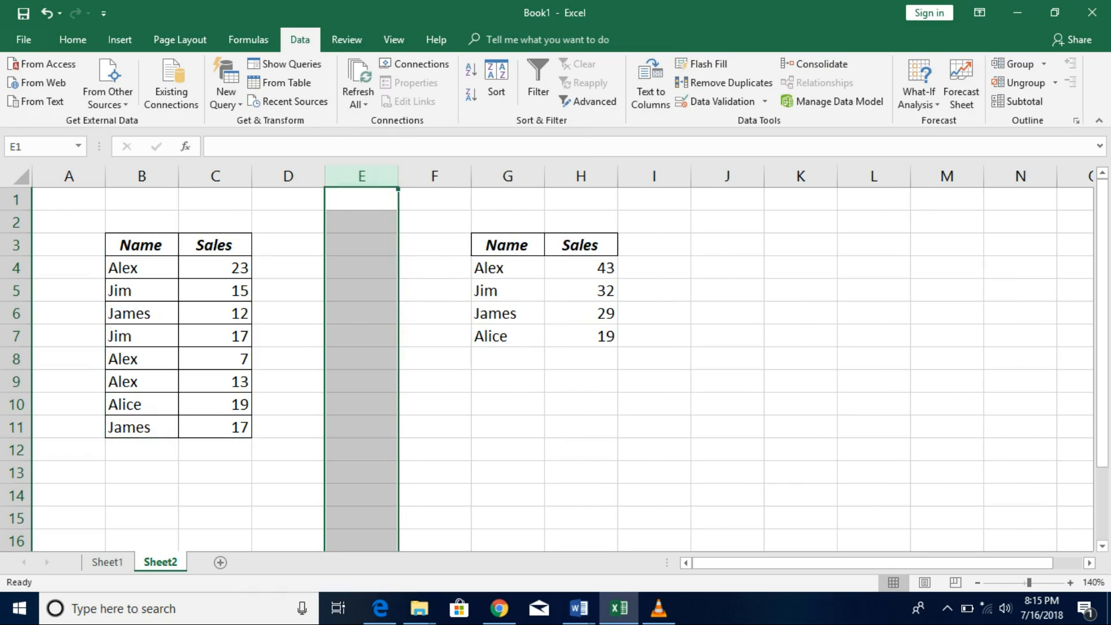
left_click(362, 313)
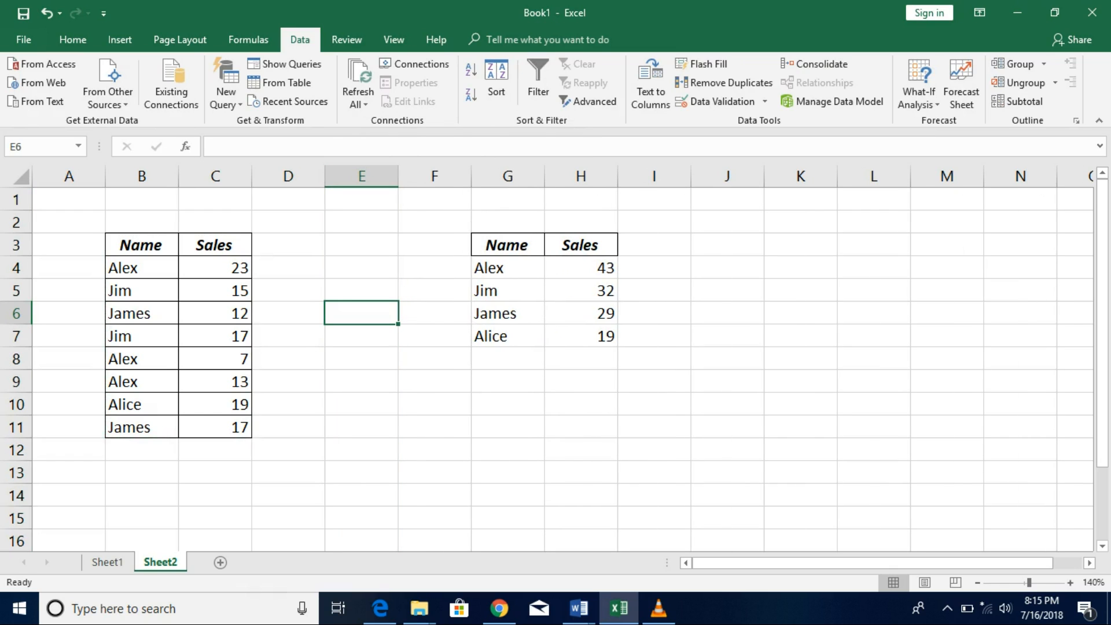
right_click(358, 177)
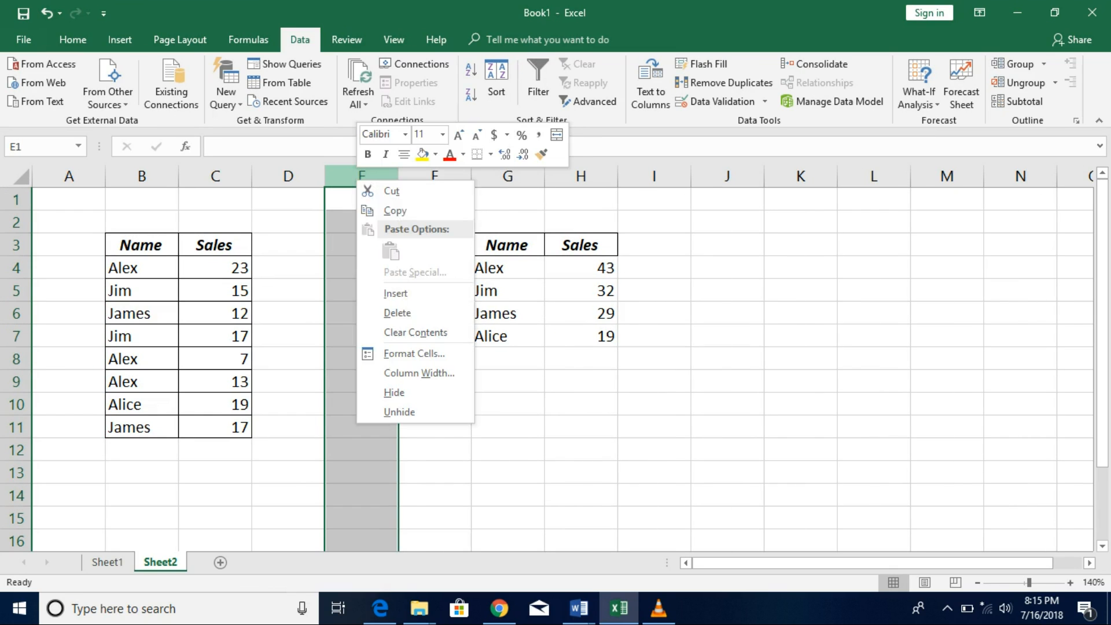
left_click(395, 294)
Copy the source table B3:C11 and paste it at E3.
left_click(362, 267)
left_click_drag(361, 245, 434, 427)
left_click_drag(141, 244, 216, 427)
key("ctrl+c")
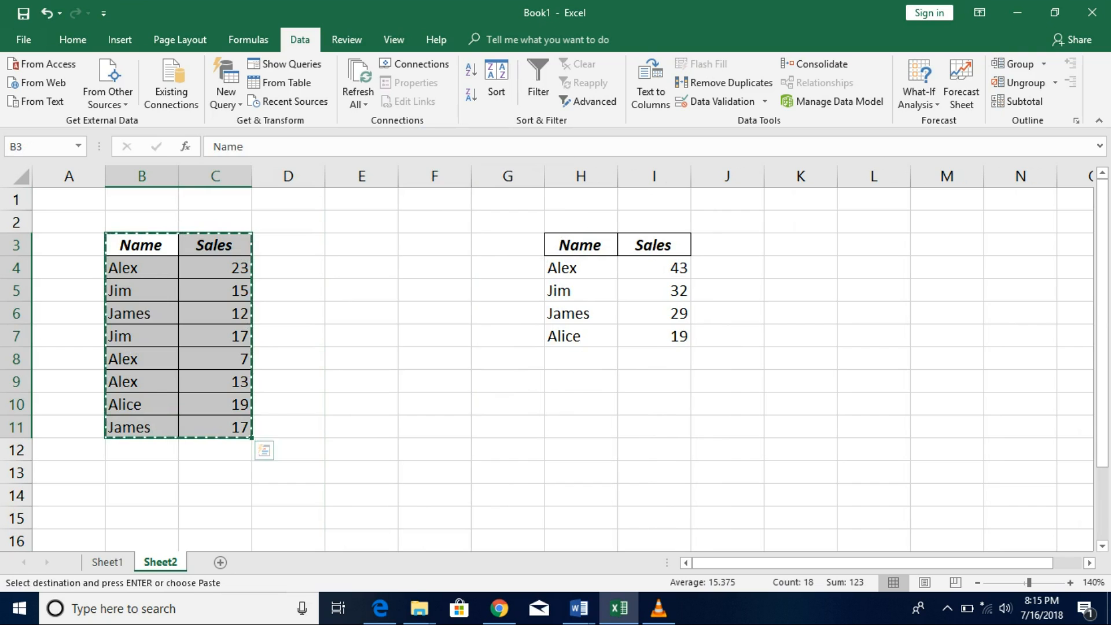
left_click(361, 245)
key("ctrl+v")
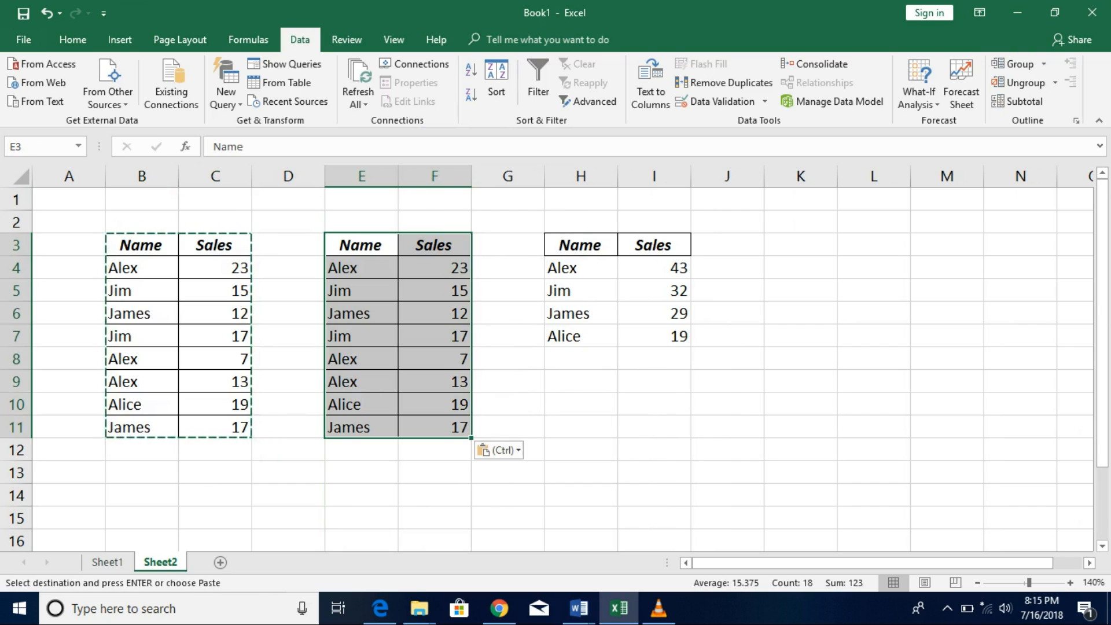
Set the first sales value of the copied table, in F4, to 20.
left_click(434, 267)
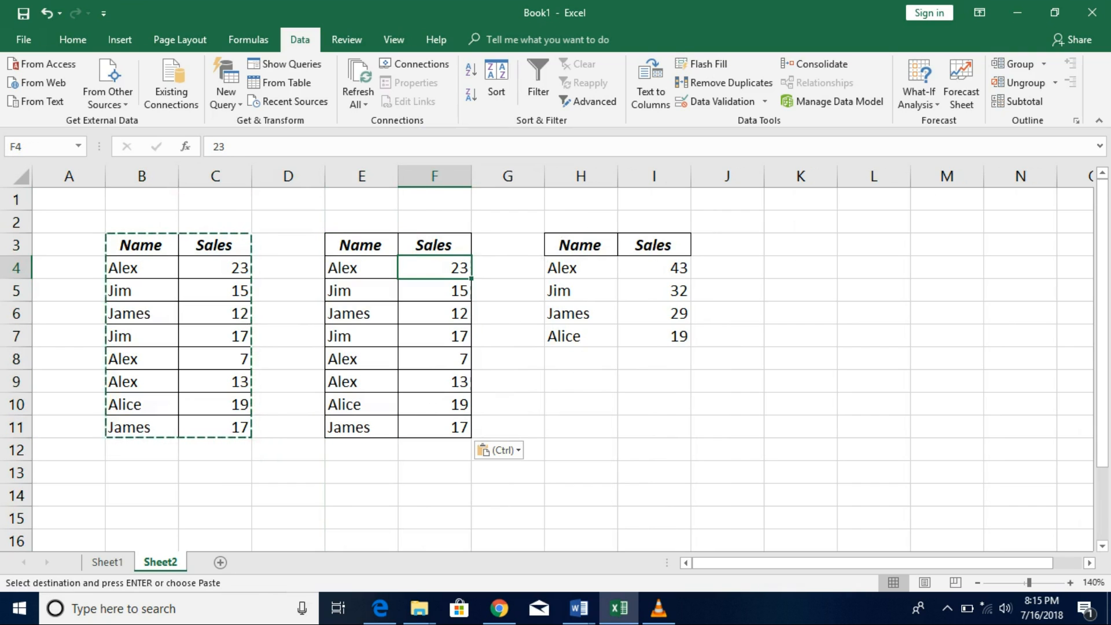
key("Escape")
type("67")
key("BackSpace")
key("BackSpace")
type("23")
key("BackSpace")
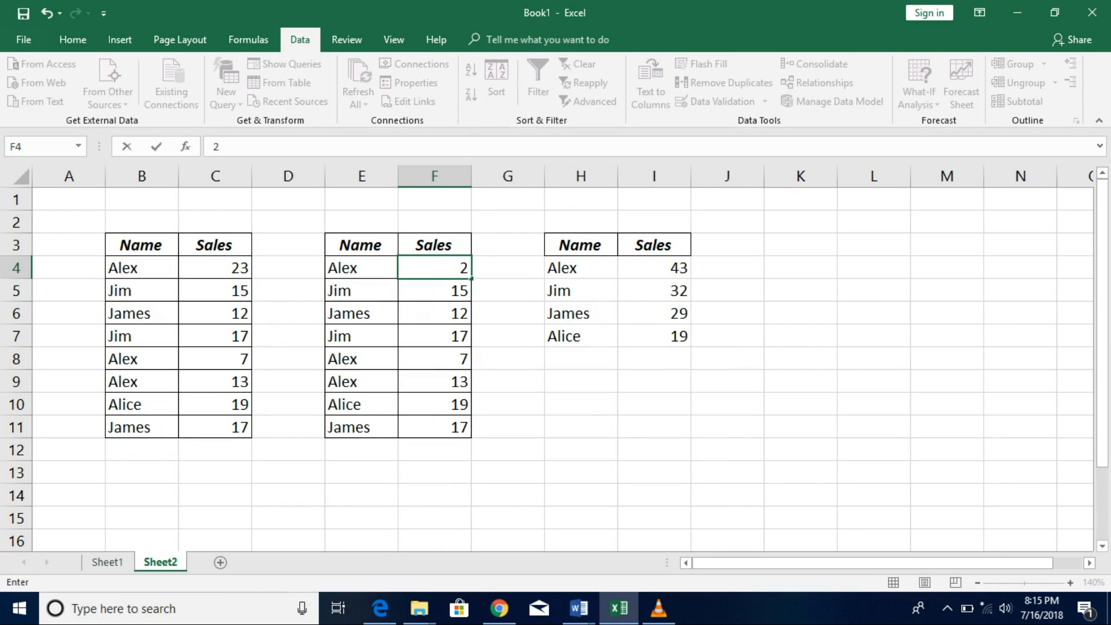
type("0\\")
key("BackSpace")
key("Return")
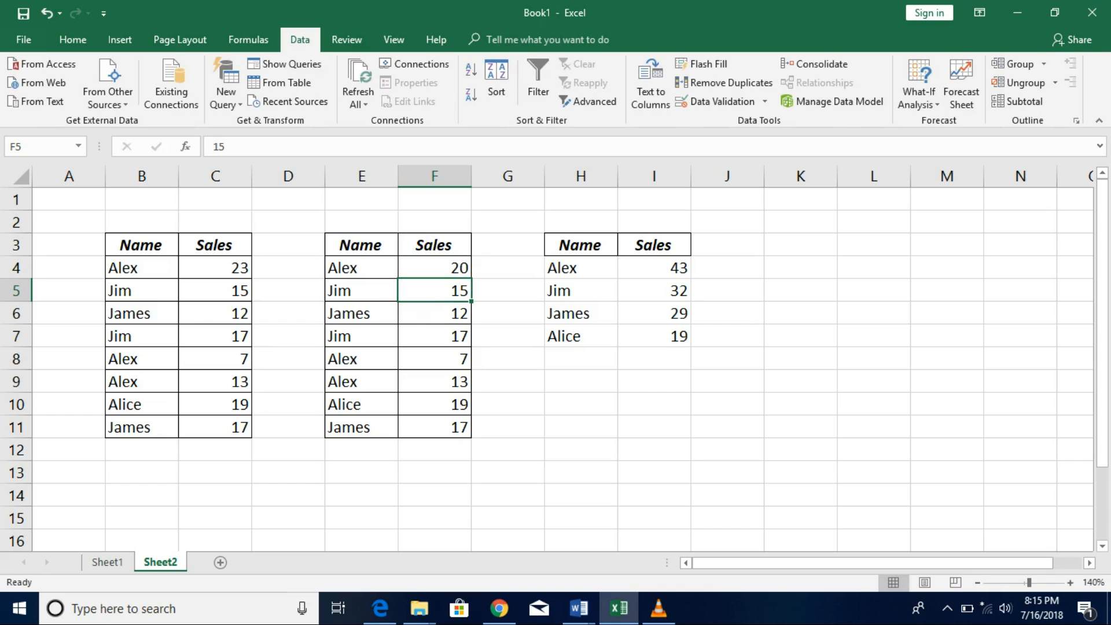
Change the copied table's sales values in F5:F7 to 1, 14 and 12.
type("1")
key("Return")
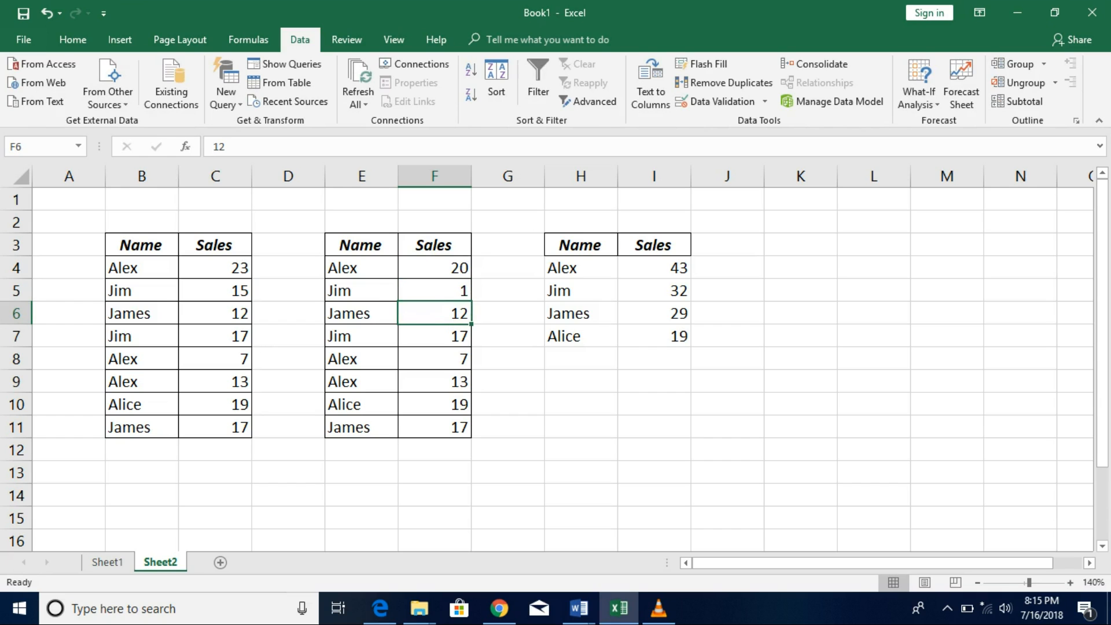
type("14")
key("Return")
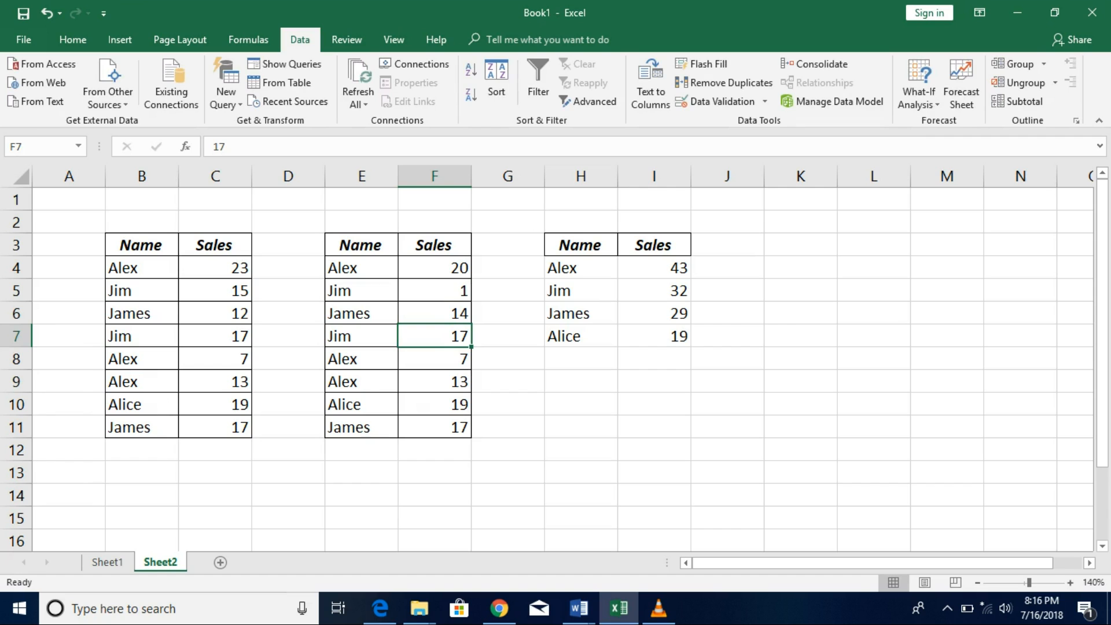
type("12")
key("Return")
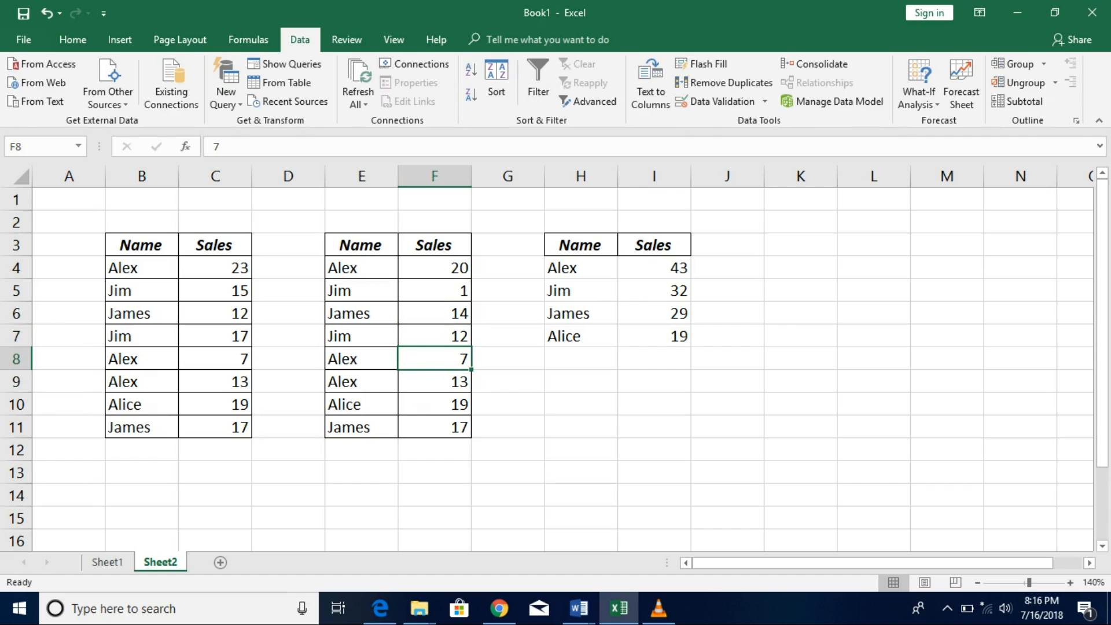
Change the remaining sales values in F8:F11 to 8, 5, 9 and 28.
type("8")
key("Return")
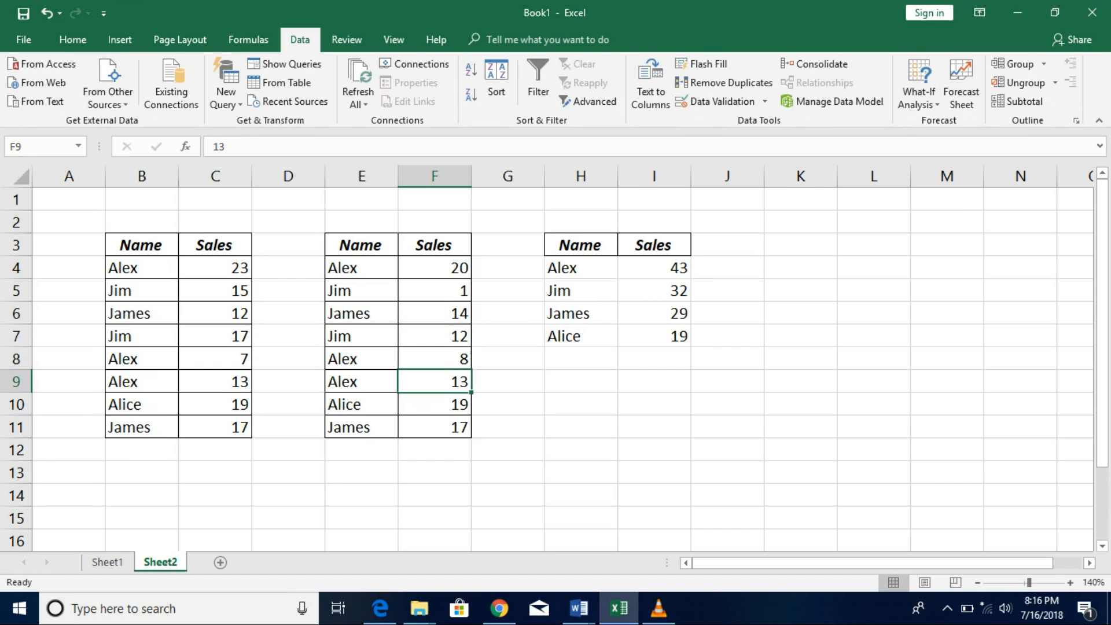
type("5")
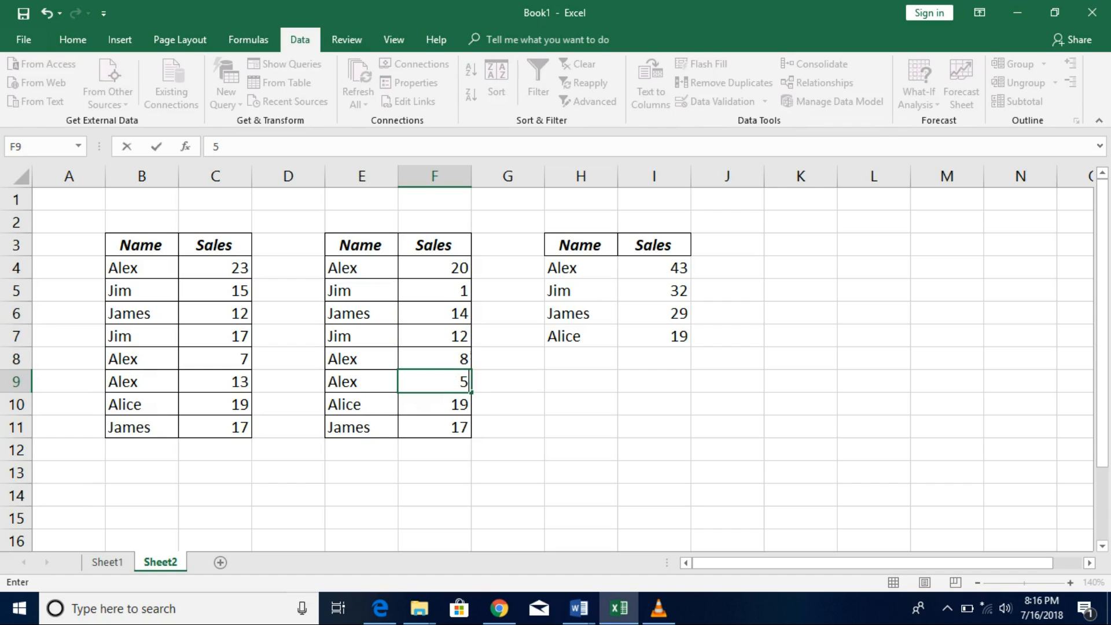
key("Return")
type("9")
key("Return")
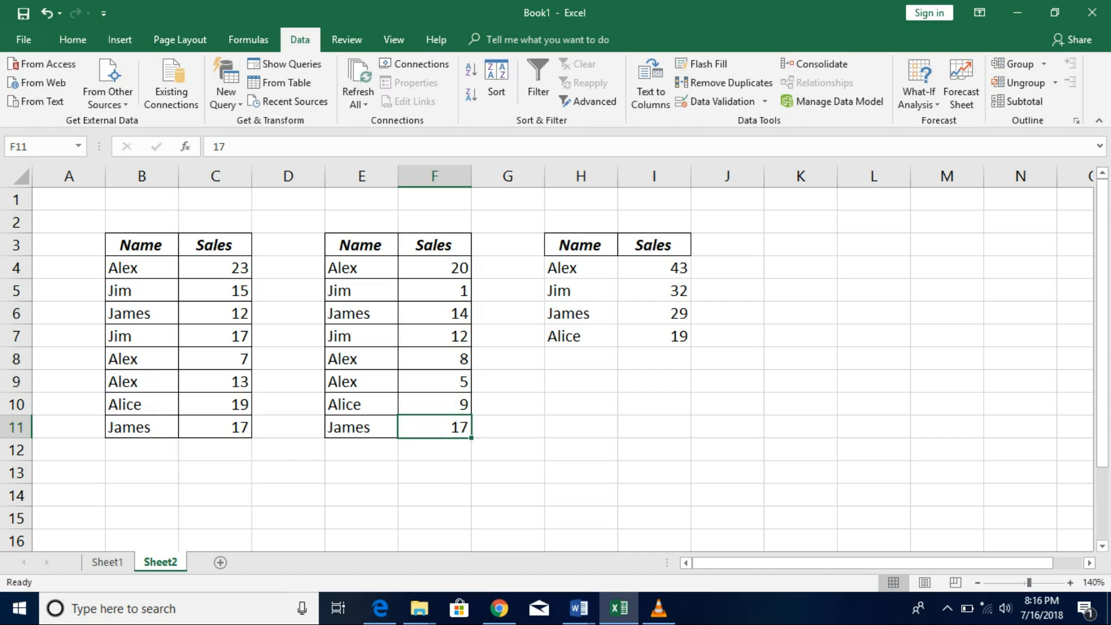
type("28")
key("Return")
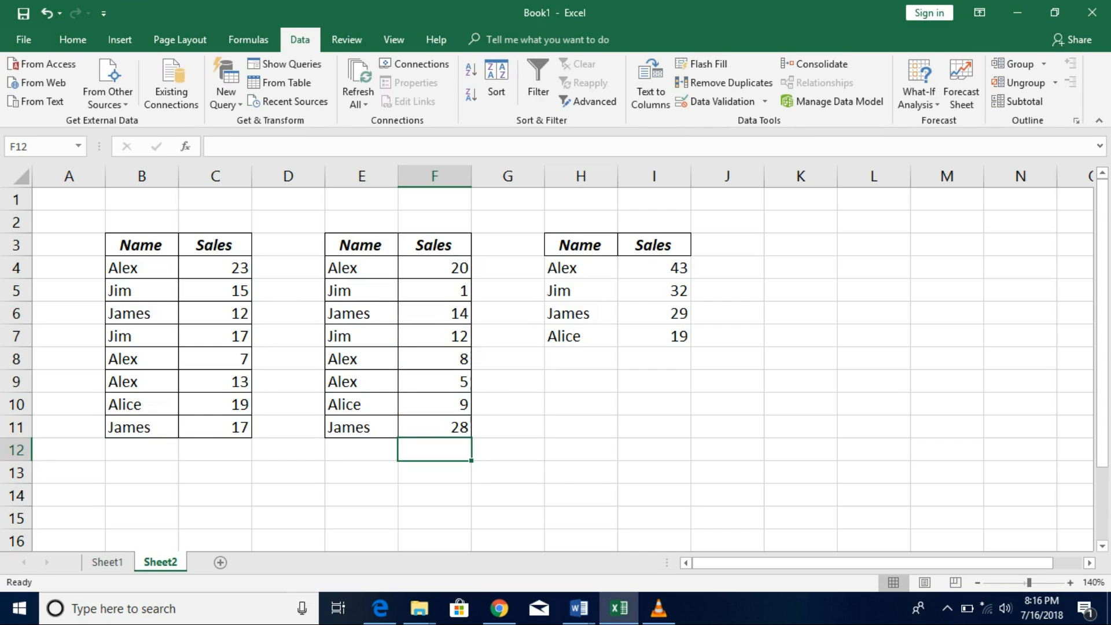
Clear the previous consolidated results in H4:I7, keeping the Name and Sales headers.
left_click(581, 268)
left_click_drag(581, 268, 654, 337)
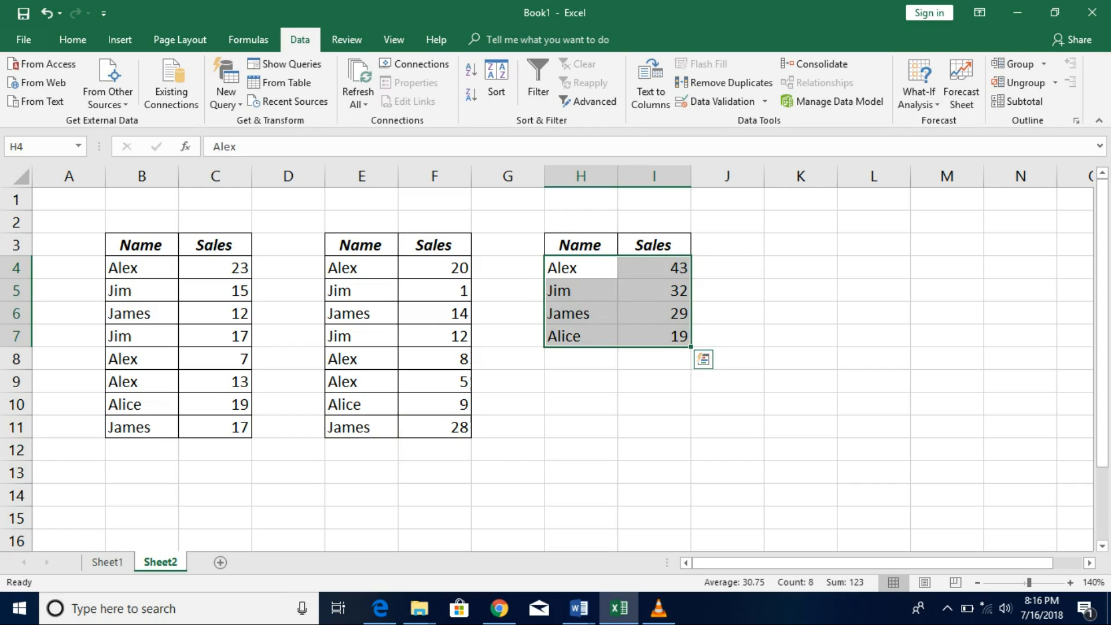
key("Delete")
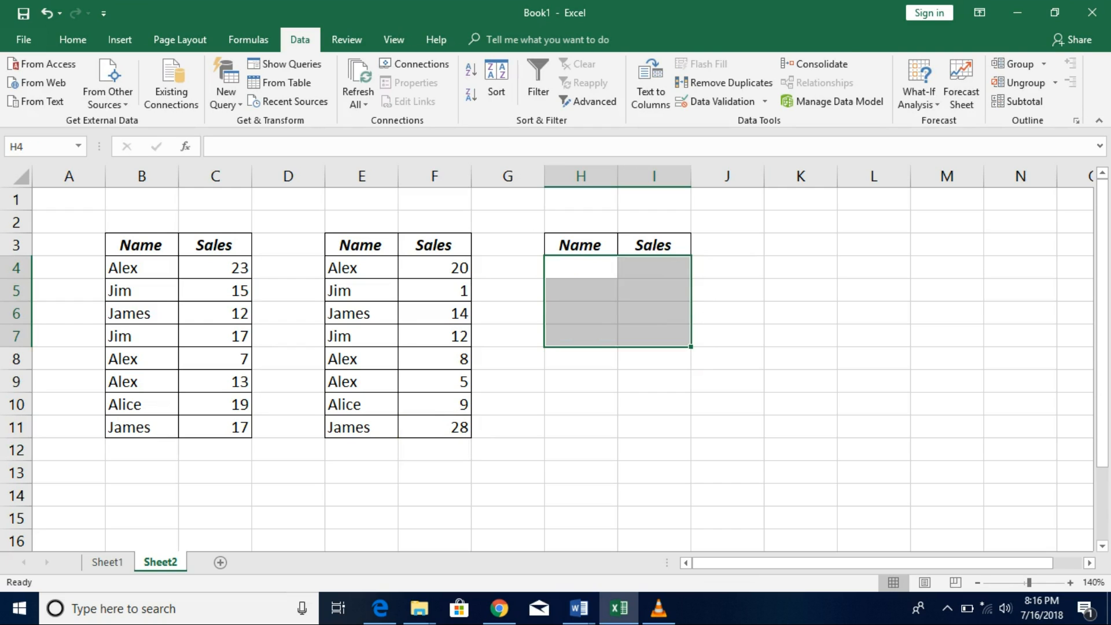
Start a new consolidation at H4 and remove the existing source reference from its list of references.
left_click(581, 268)
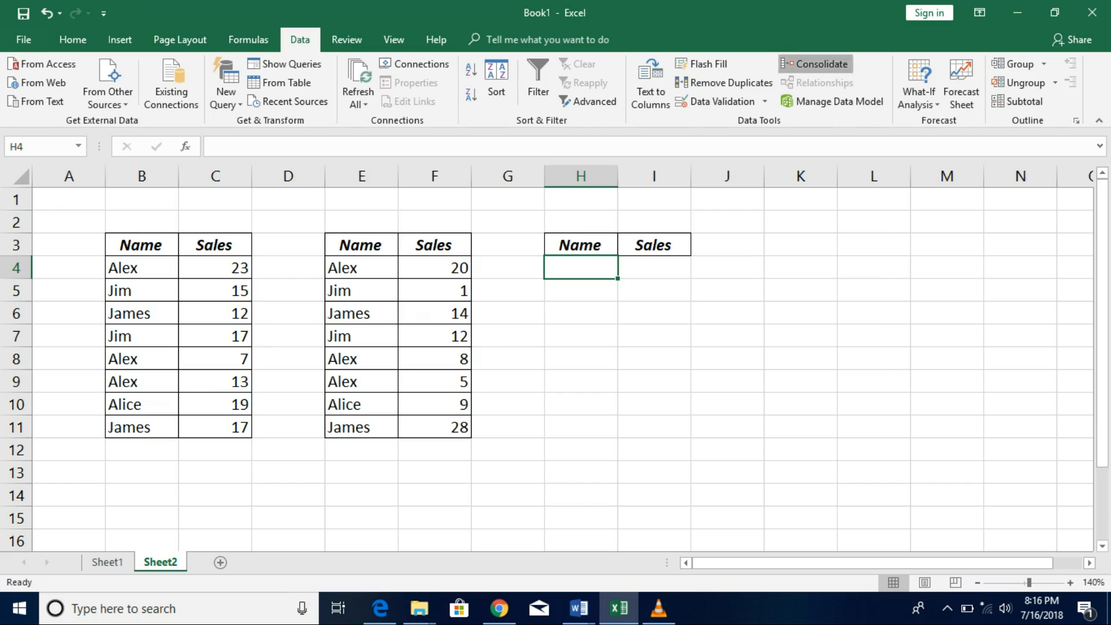
left_click(817, 64)
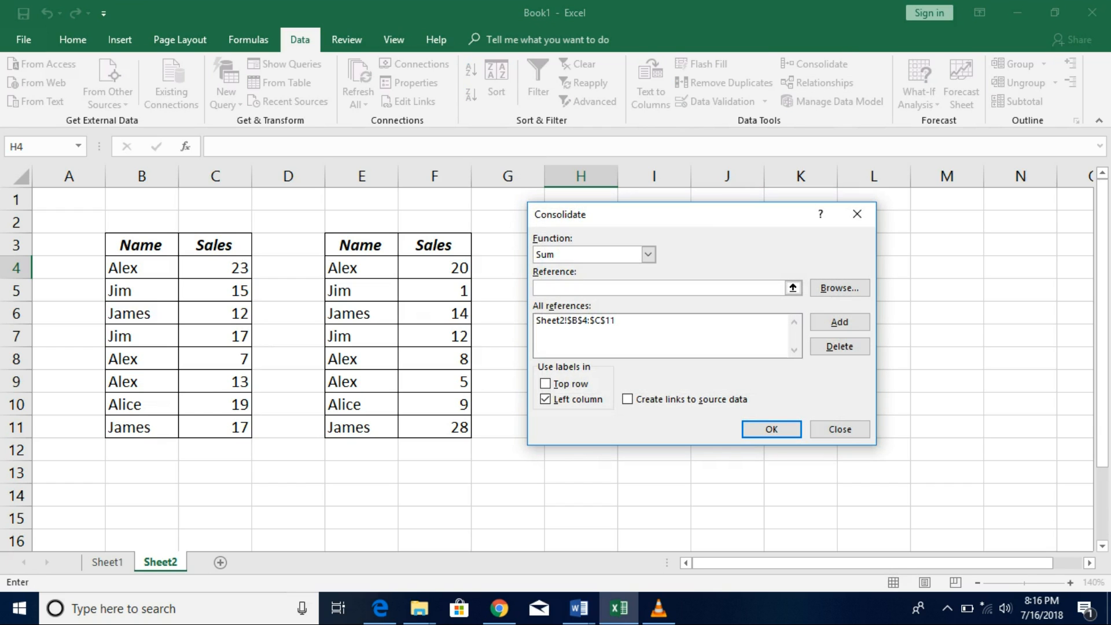
left_click_drag(694, 214, 843, 215)
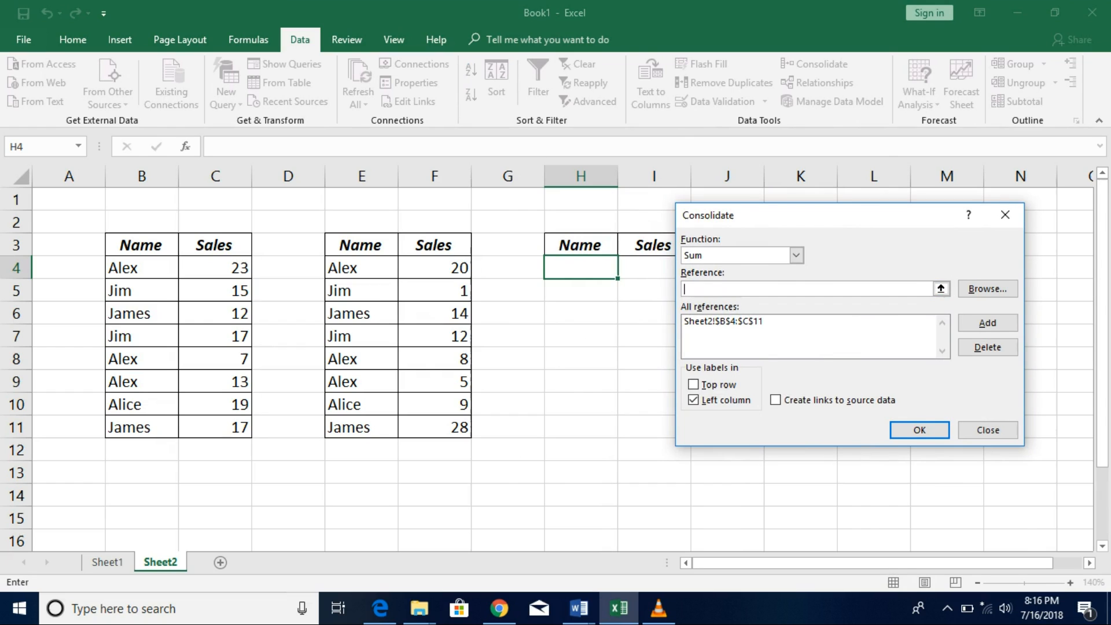
left_click(752, 322)
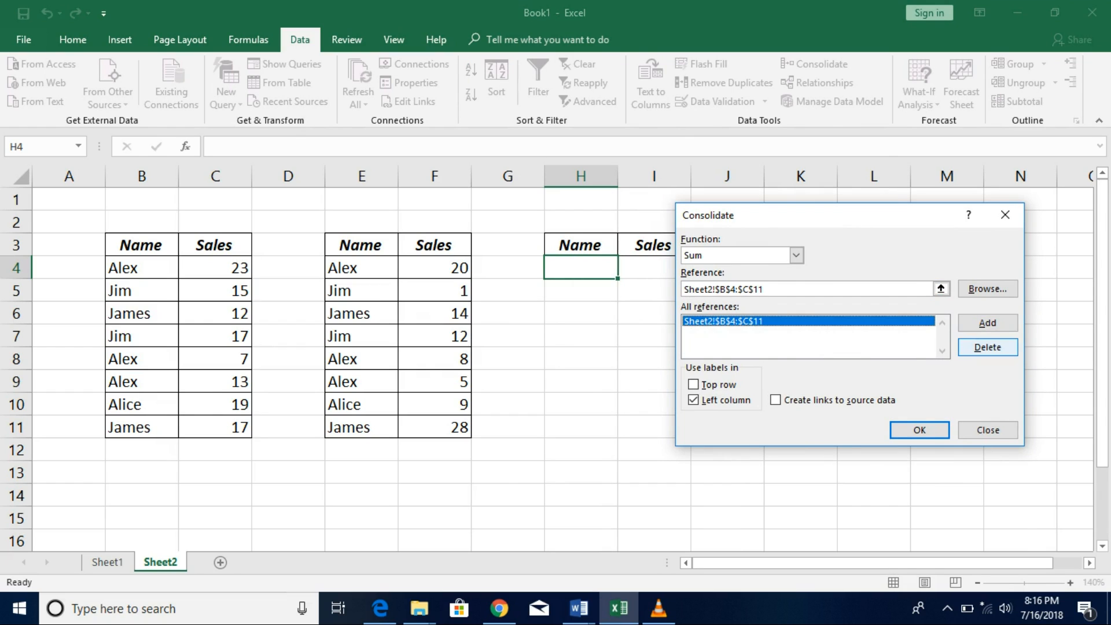
left_click(987, 347)
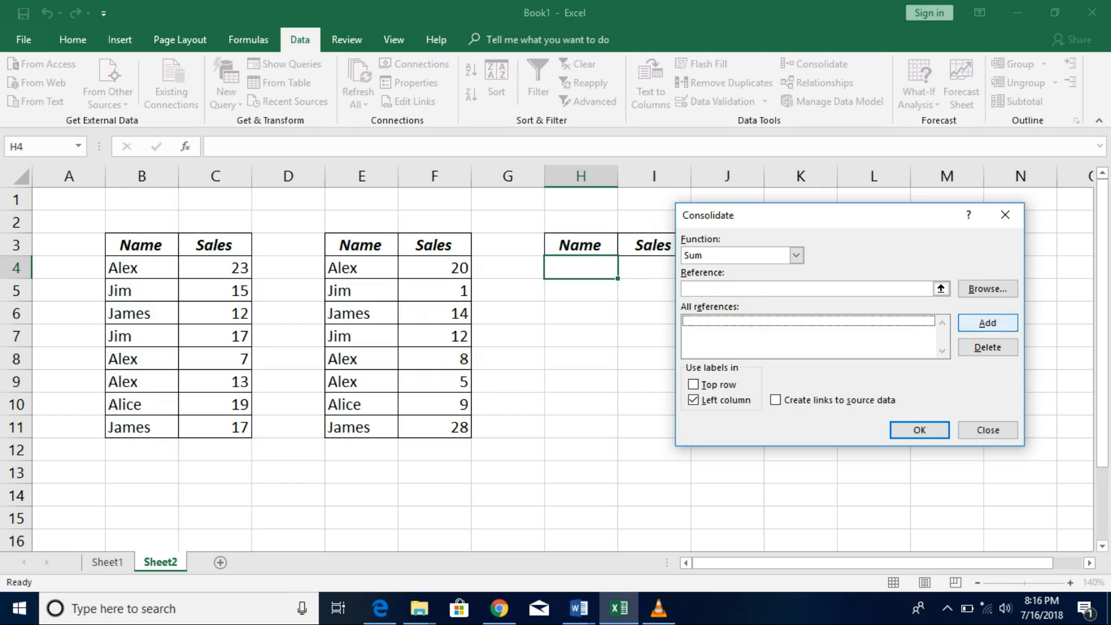
Add B4:C11 and E4:F11 as source references and consolidate both tables with Sum, using the left column labels.
left_click(941, 289)
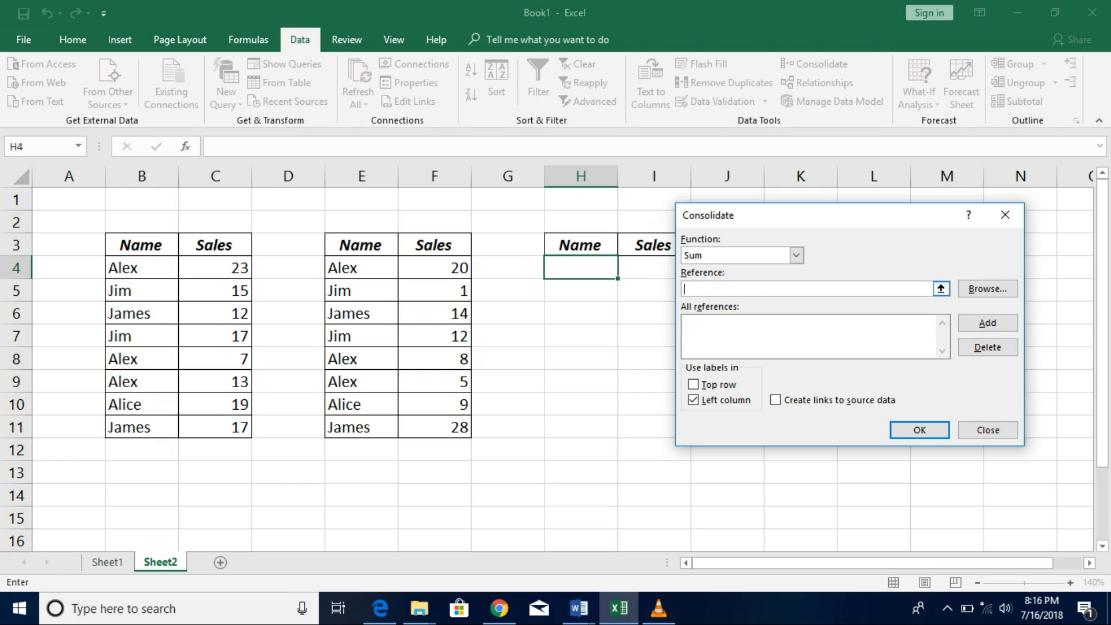
left_click_drag(125, 267, 243, 428)
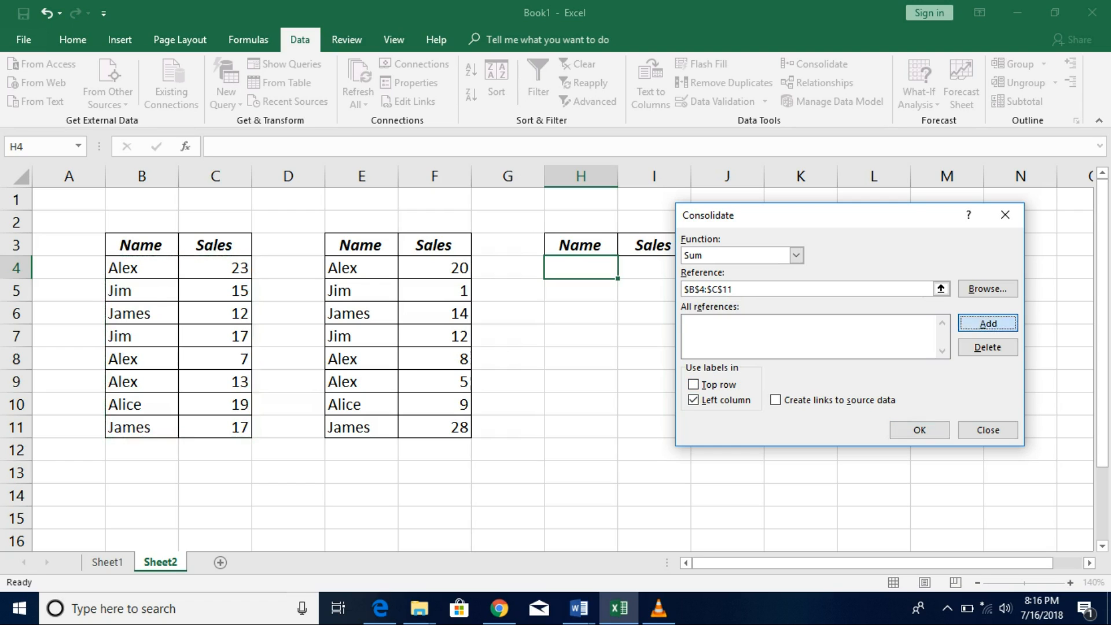
left_click(988, 323)
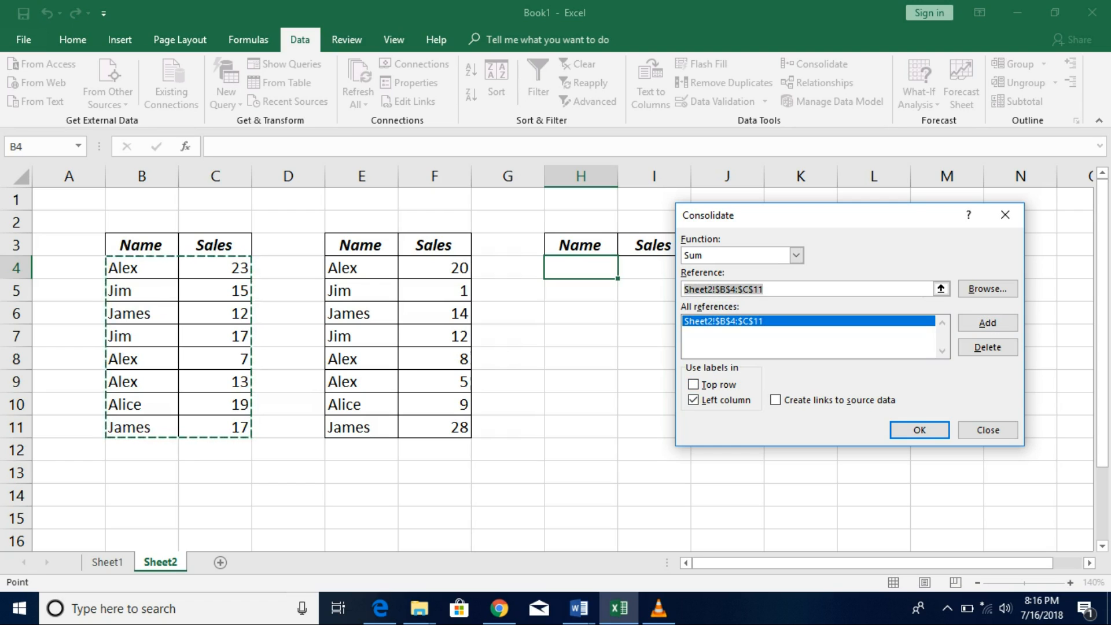
left_click_drag(362, 267, 434, 428)
left_click(987, 323)
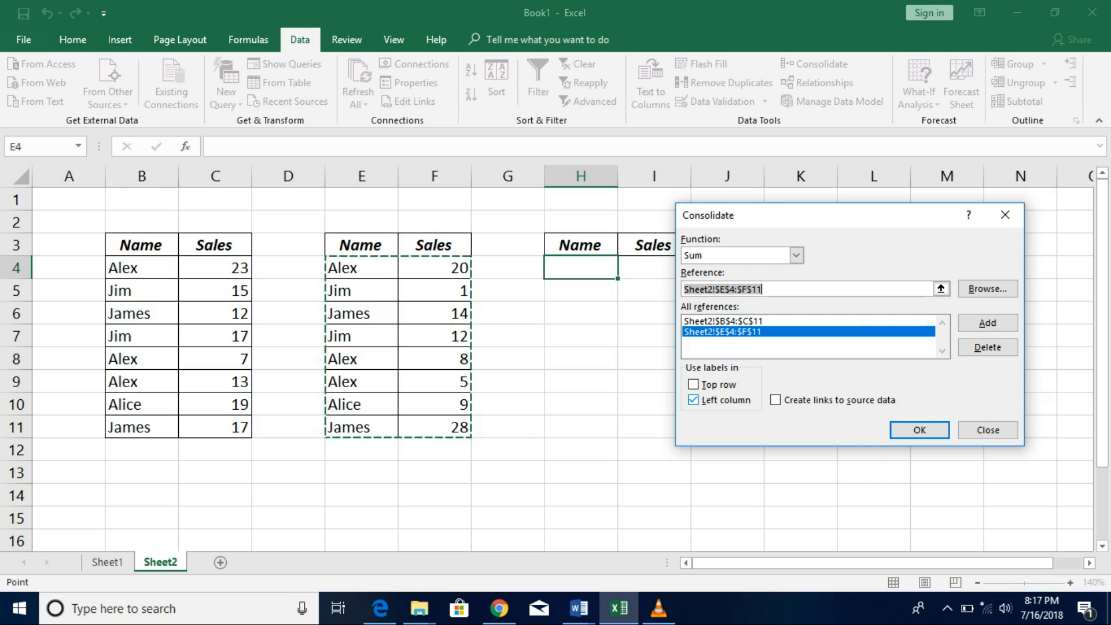
left_click(919, 430)
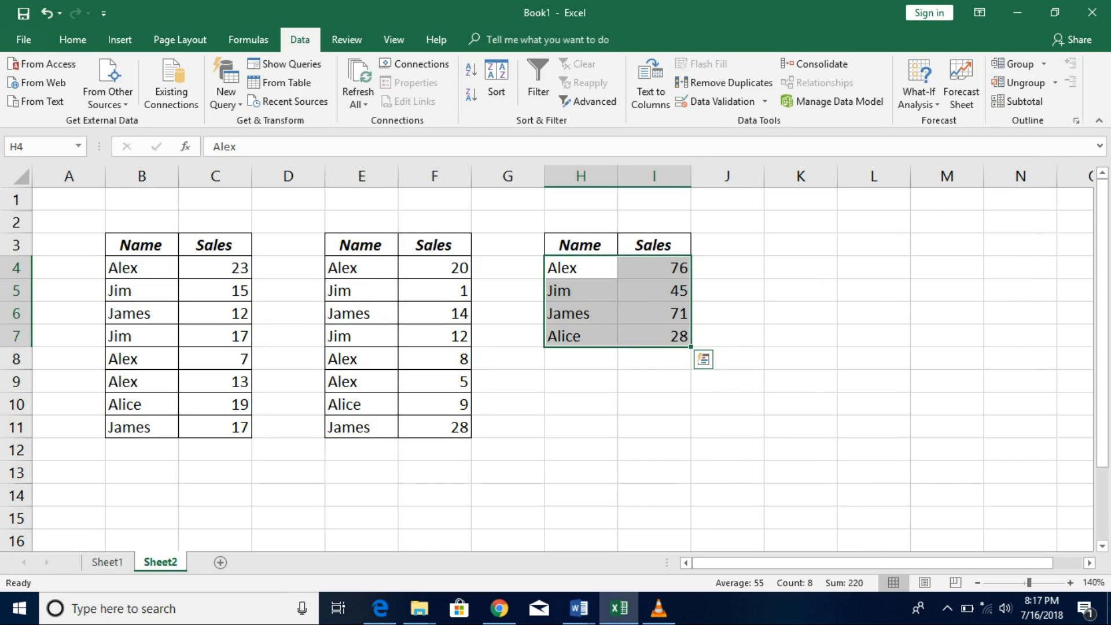
left_click(800, 382)
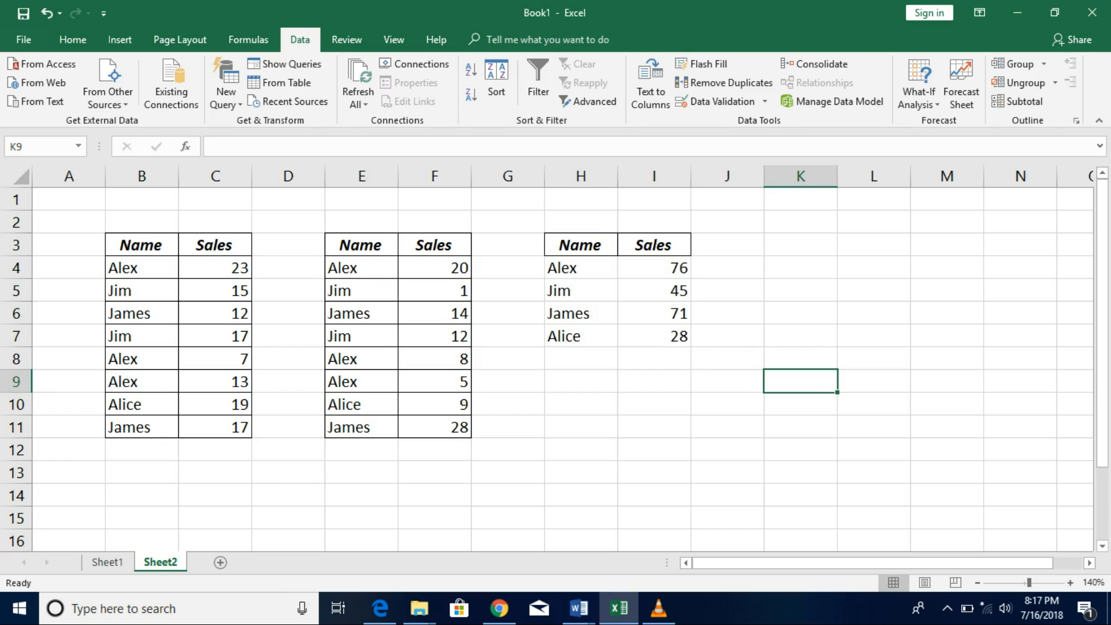
Check the consolidated total in I4 against the combined sum of the matching sales cells C4, C8, C9, F4, F8 and F9.
left_click(654, 268)
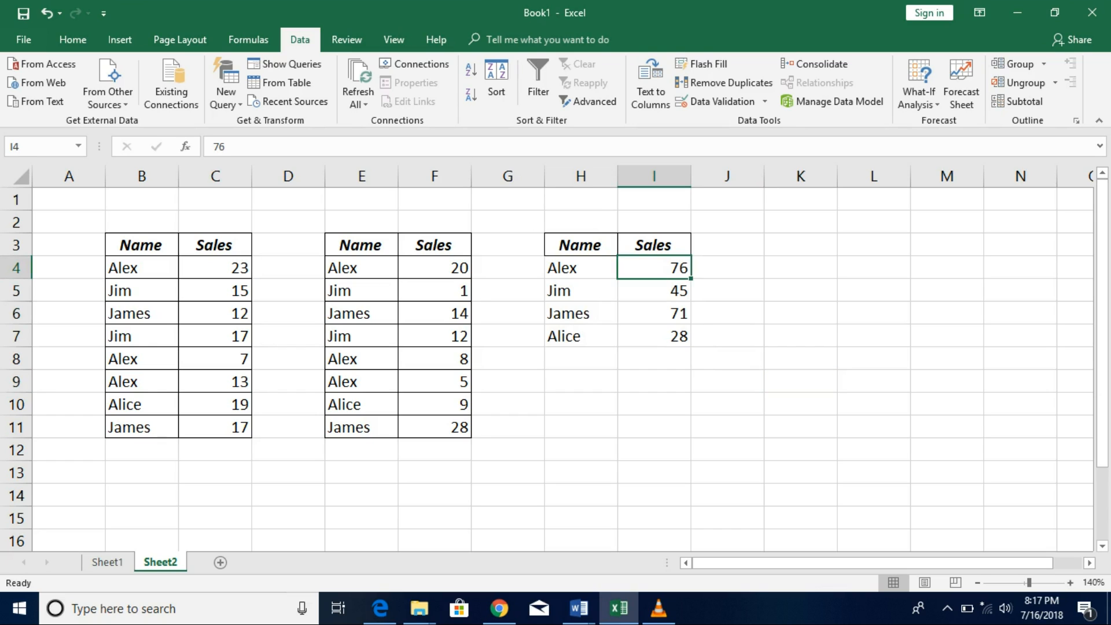
left_click(215, 268)
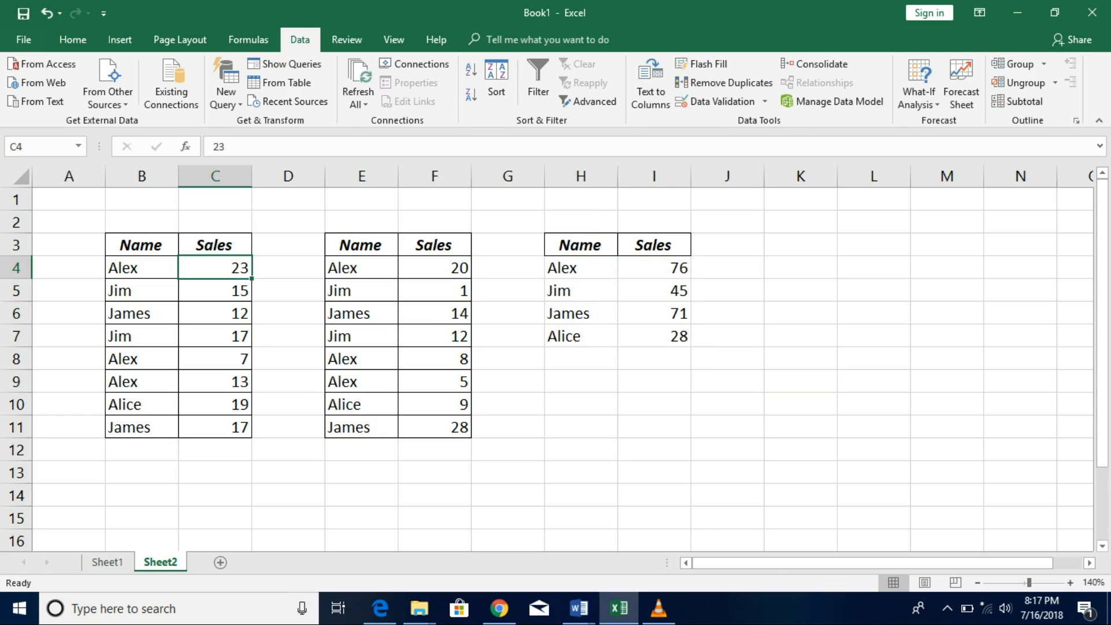
left_click(215, 359, "ctrl")
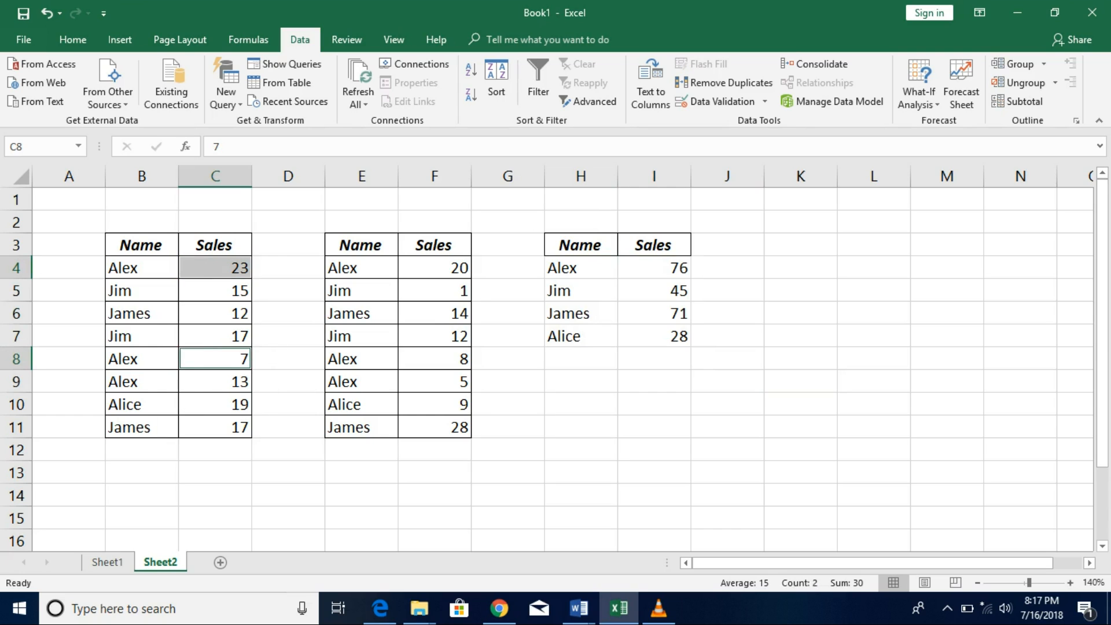
left_click(215, 382, "ctrl")
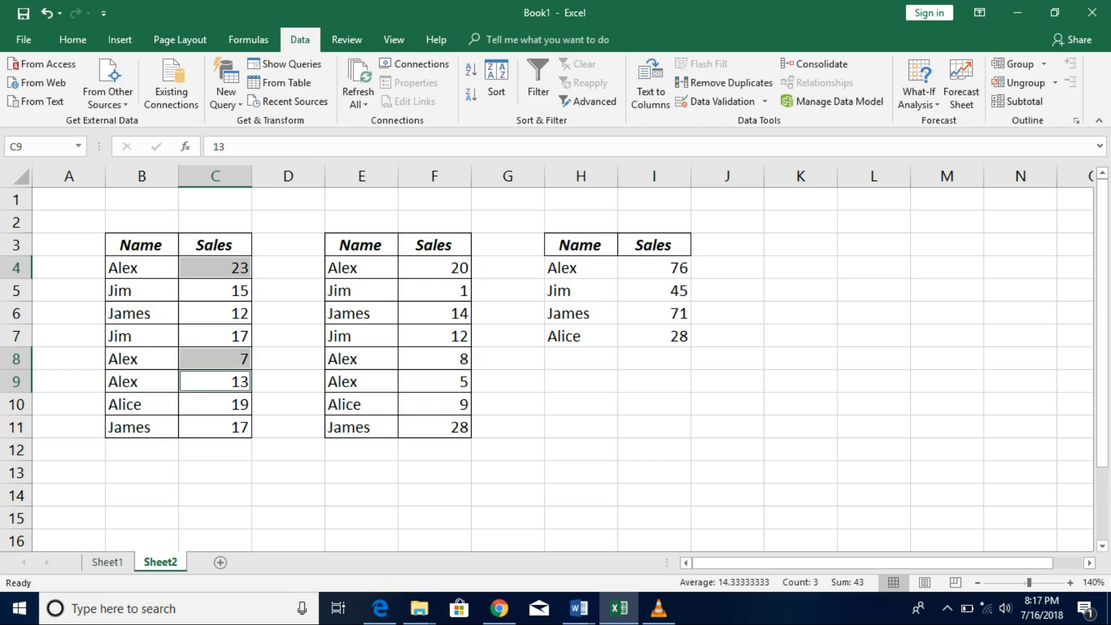
left_click(434, 268, "ctrl")
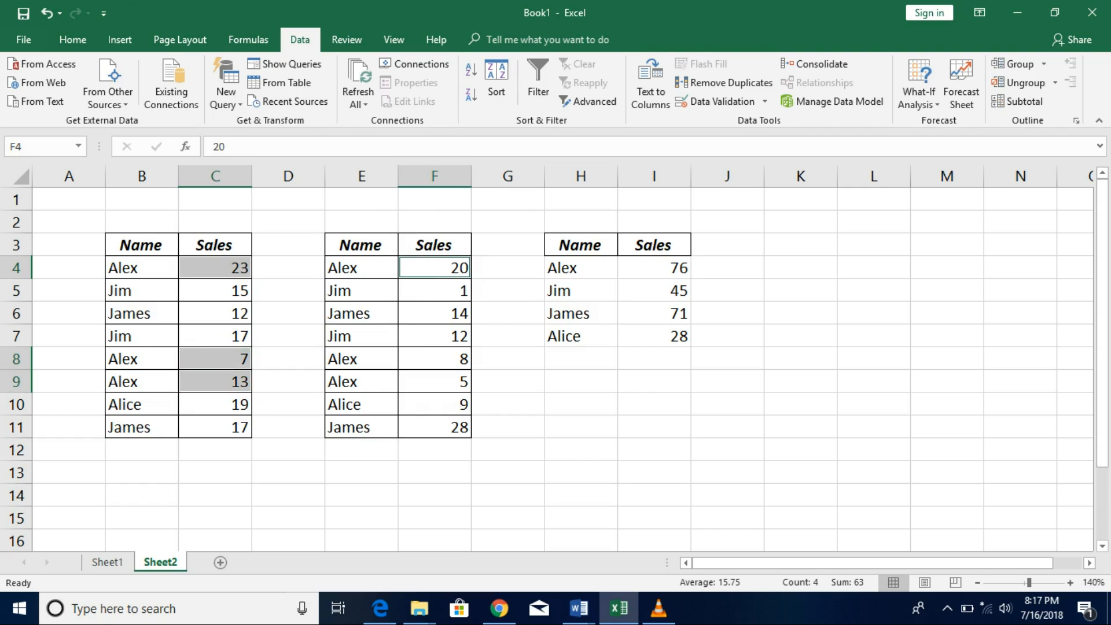
left_click(434, 358, "ctrl")
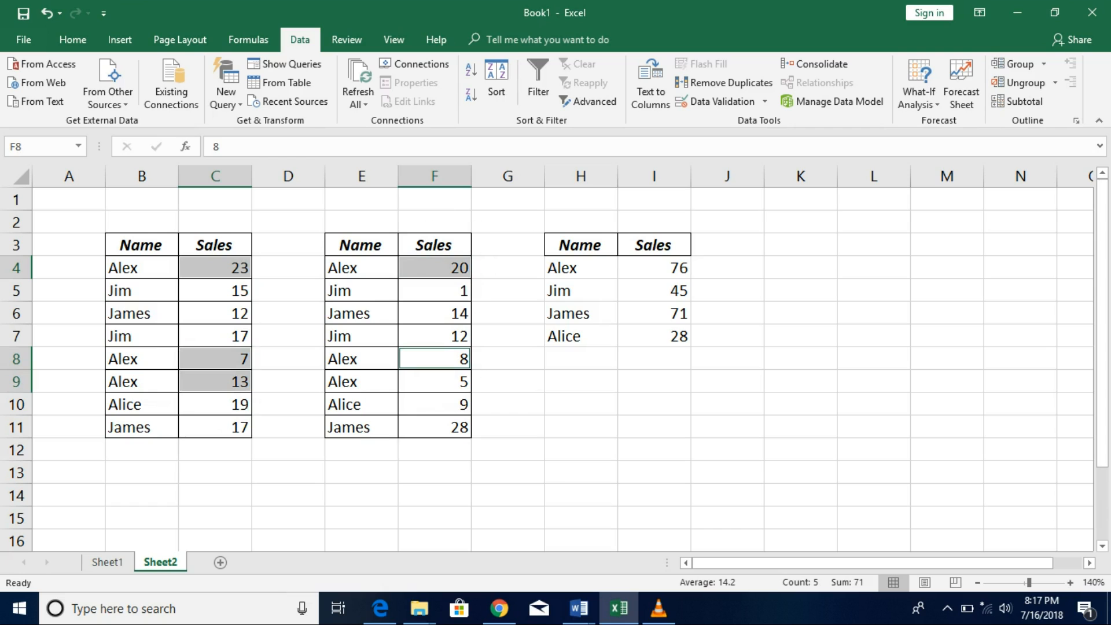
left_click(446, 382, "ctrl")
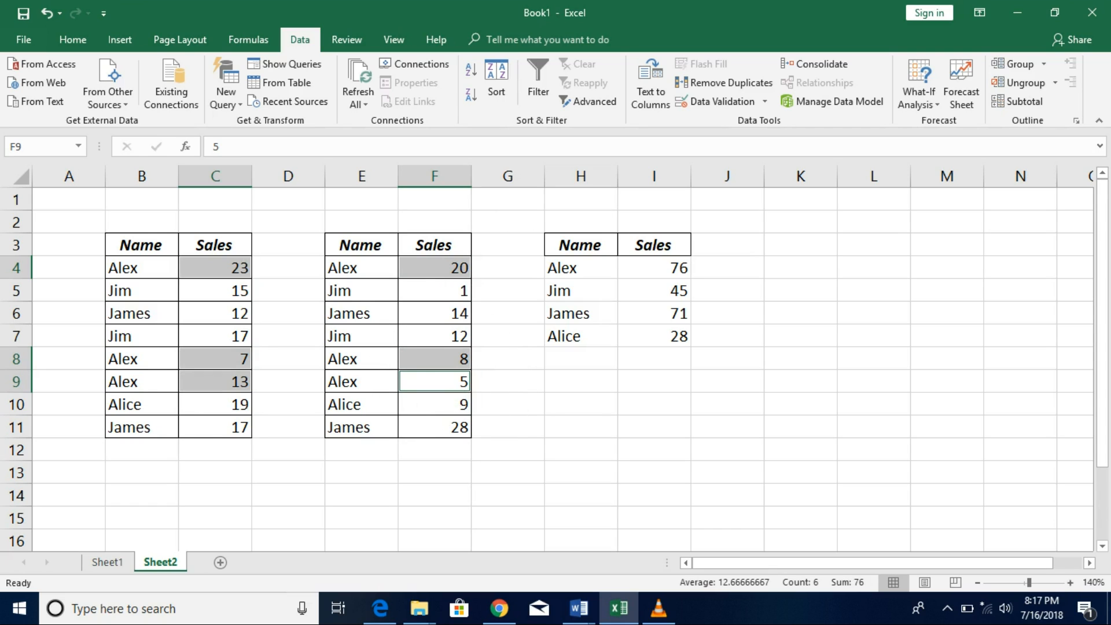